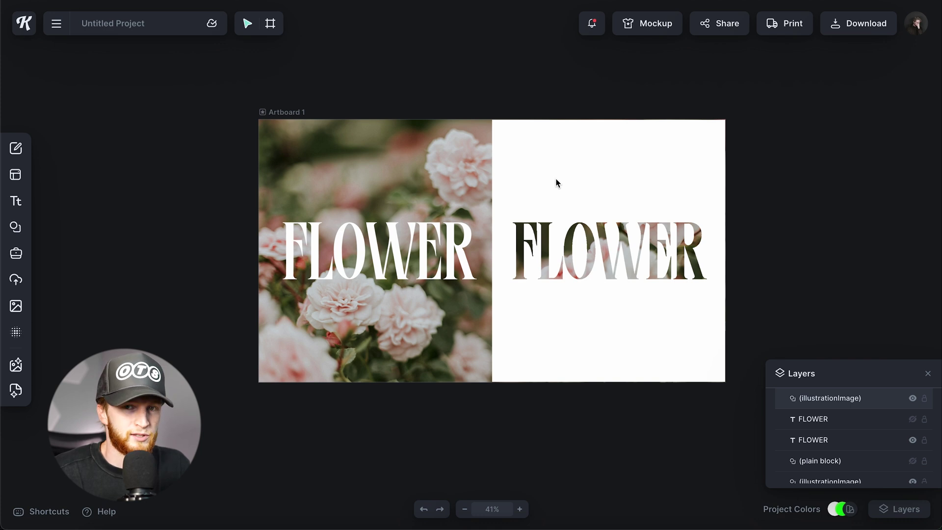
{"action": "mouse_move", "coordinate": [555, 183]}
{"action": "left_mouse_down"}
{"action": "mouse_move", "coordinate": [564, 171]}
{"action": "mouse_move", "coordinate": [536, 172]}
{"action": "mouse_move", "coordinate": [547, 242]}
{"action": "mouse_move", "coordinate": [575, 200]}
{"action": "mouse_move", "coordinate": [561, 187]}
{"action": "mouse_move", "coordinate": [482, 183]}
{"action": "mouse_move", "coordinate": [523, 190]}
{"action": "mouse_move", "coordinate": [542, 179]}
{"action": "mouse_move", "coordinate": [450, 235]}
{"action": "mouse_move", "coordinate": [560, 184]}
{"action": "mouse_move", "coordinate": [541, 183]}
{"action": "left_mouse_up"}
{"action": "left_click", "coordinate": [375, 250]}
{"action": "key", "text": "Delete"}
{"action": "left_click_drag", "start_coordinate": [608, 367], "coordinate": [564, 339]}
{"action": "left_click_drag", "start_coordinate": [509, 268], "coordinate": [524, 296]}
{"action": "key", "text": "ctrl+z"}
{"action": "key", "text": "ctrl+z"}
{"action": "key", "text": "ctrl+z"}
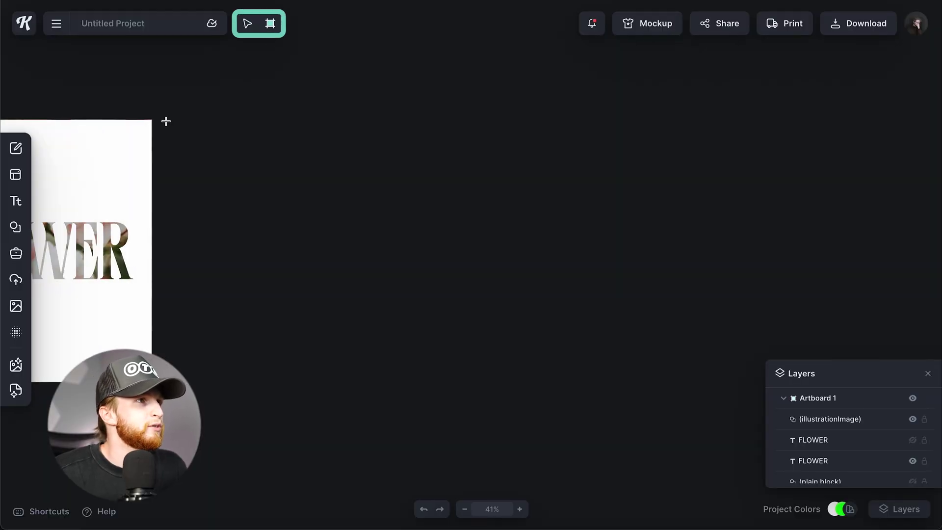
Step: Draw a new square artboard about 1085 × 1085 px beside the FLOWER artboard
{"action": "left_click_drag", "start_coordinate": [232, 193], "coordinate": [391, 343]}
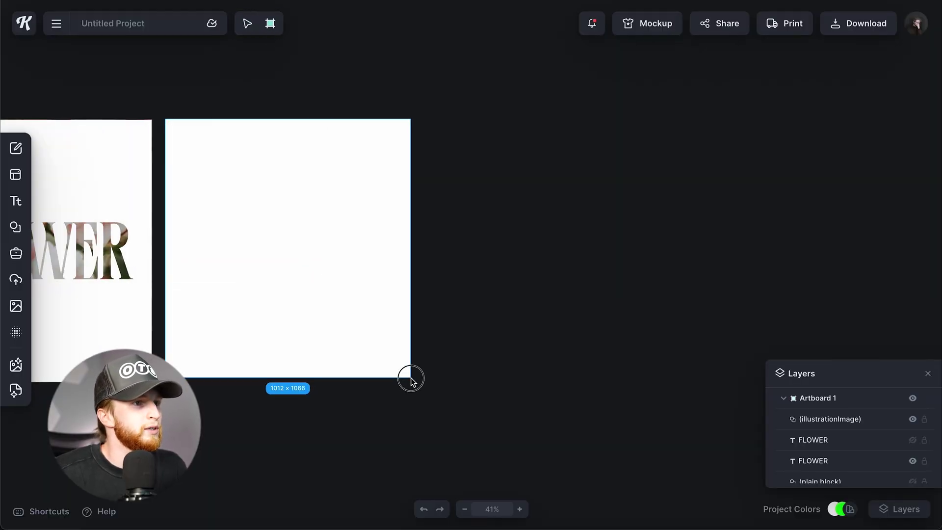
{"action": "left_click_drag", "start_coordinate": [411, 385], "coordinate": [412, 385]}
{"action": "scroll", "coordinate": [184, 258], "scroll_direction": "left", "scroll_amount": 5}
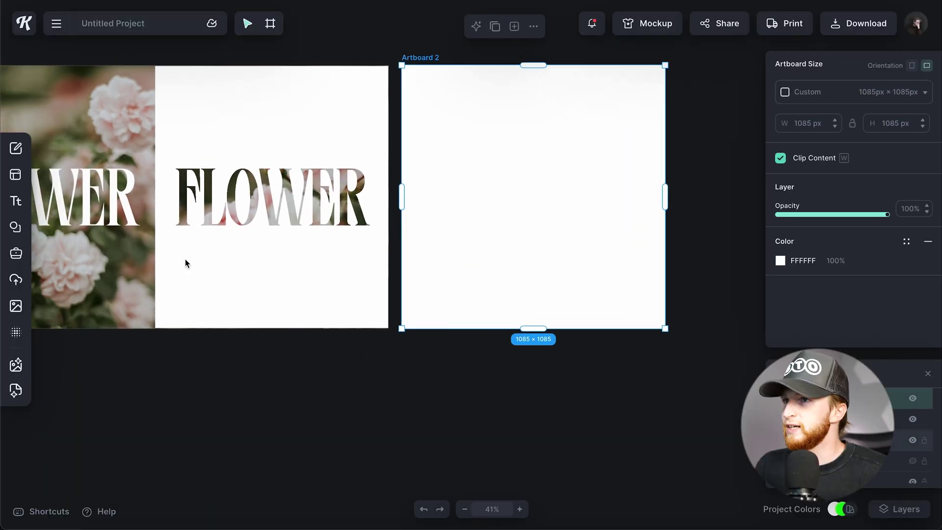
{"action": "scroll", "coordinate": [192, 260], "scroll_direction": "right", "scroll_amount": 2}
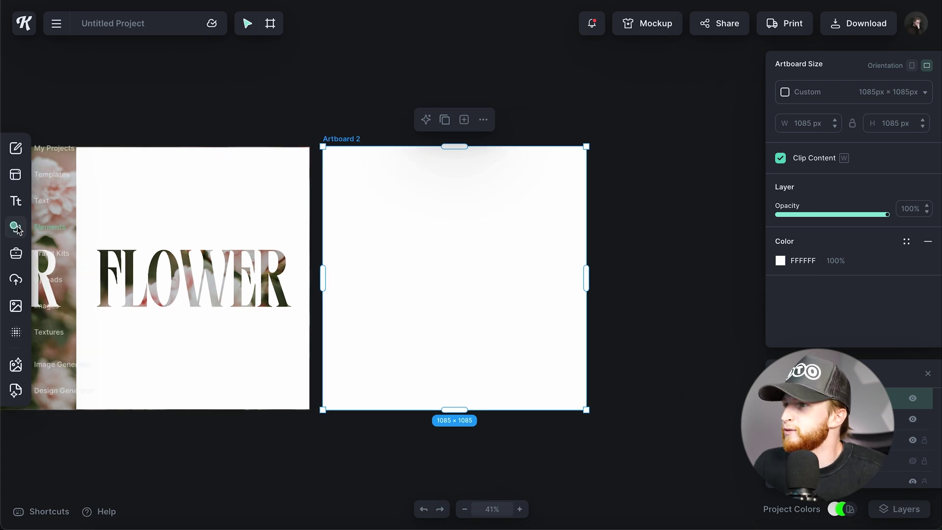
Step: Search the stock photos for CITY and add the orange-lit night skyline photo to the new artboard
{"action": "left_click", "coordinate": [14, 315]}
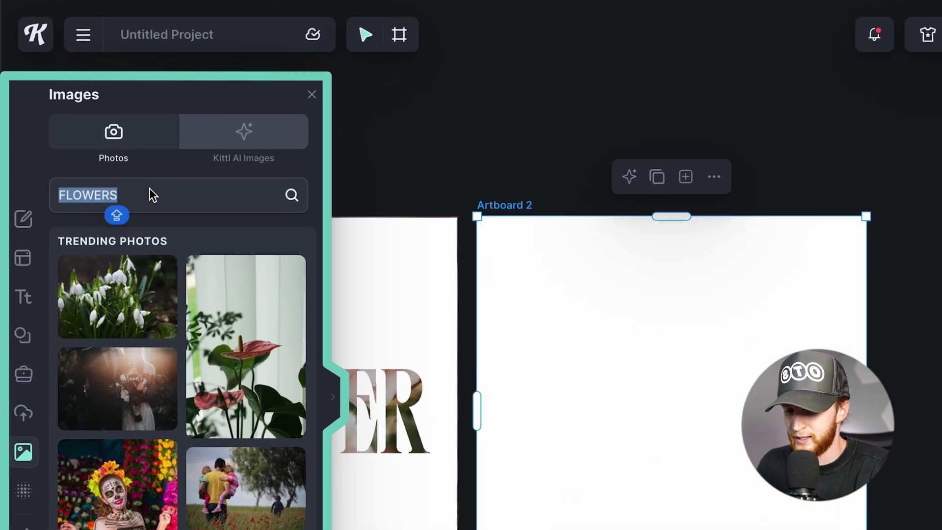
{"action": "type", "text": "CITY"}
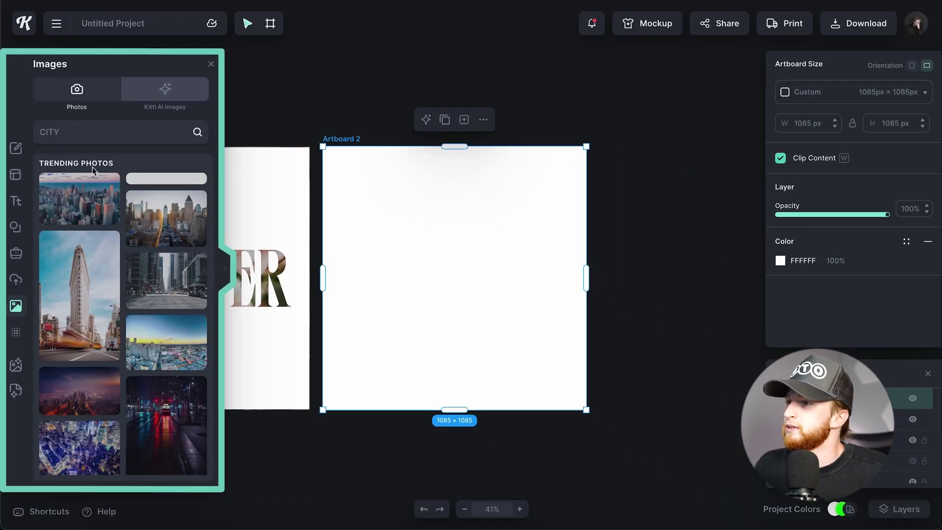
{"action": "scroll", "coordinate": [144, 332], "scroll_direction": "down", "scroll_amount": 5}
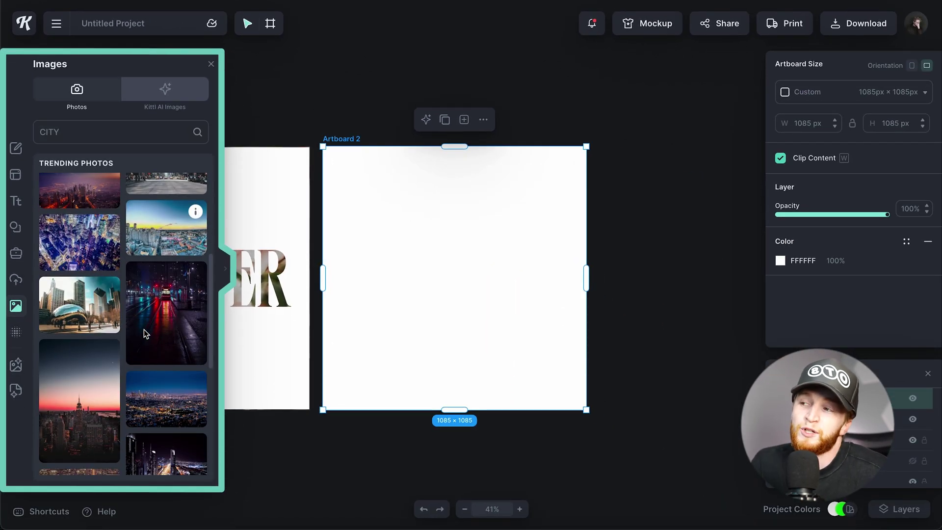
{"action": "scroll", "coordinate": [144, 339], "scroll_direction": "down", "scroll_amount": 1}
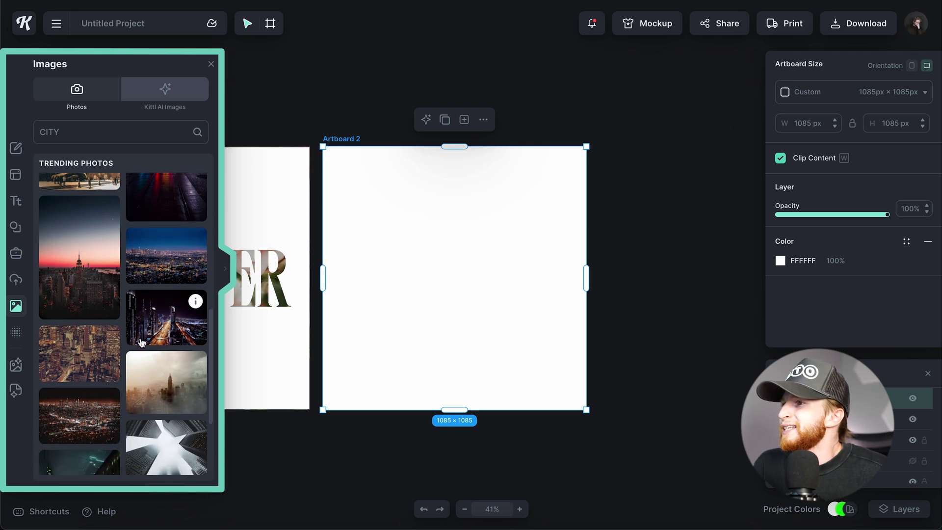
{"action": "scroll", "coordinate": [137, 340], "scroll_direction": "down", "scroll_amount": 1}
{"action": "scroll", "coordinate": [133, 339], "scroll_direction": "up", "scroll_amount": 1}
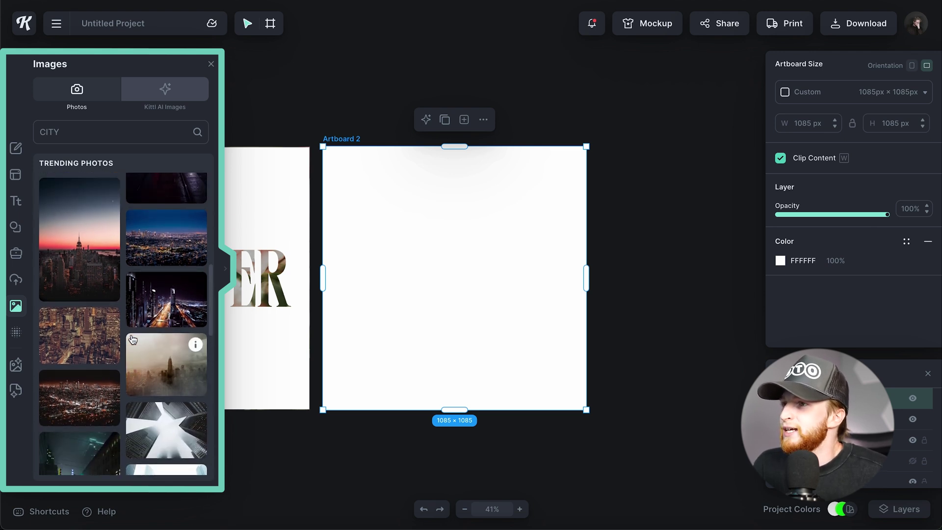
{"action": "scroll", "coordinate": [133, 339], "scroll_direction": "down", "scroll_amount": 2}
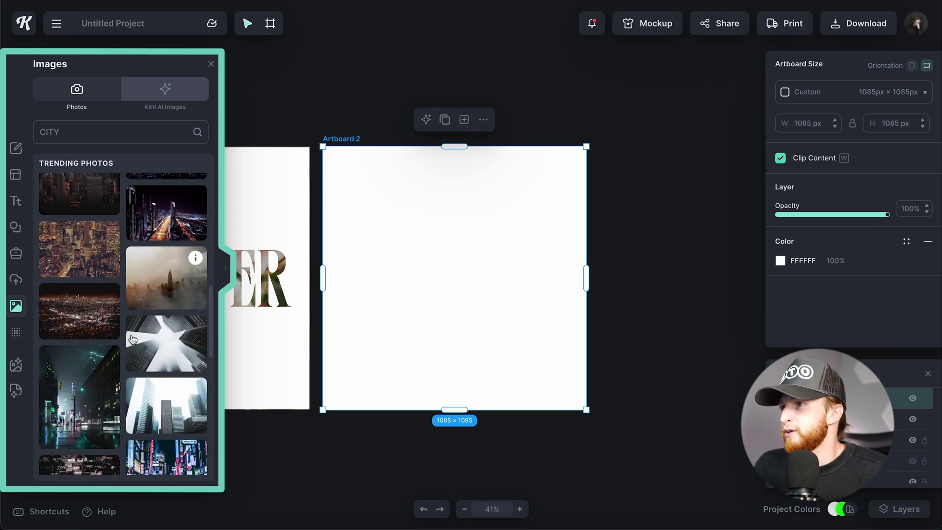
{"action": "left_click", "coordinate": [86, 321]}
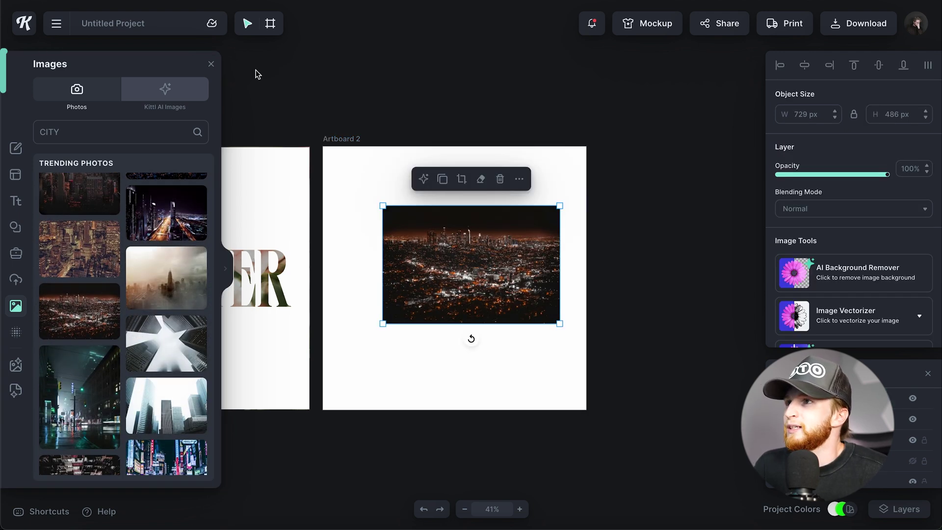
Step: Enlarge the skyline photo to about 1738 × 1159 px so it covers the artboard, and use it as the background
{"action": "left_click", "coordinate": [211, 64]}
{"action": "left_click_drag", "start_coordinate": [560, 323], "coordinate": [672, 425]}
{"action": "left_click_drag", "start_coordinate": [530, 299], "coordinate": [508, 311]}
{"action": "left_click_drag", "start_coordinate": [454, 244], "coordinate": [463, 244]}
{"action": "right_click", "coordinate": [461, 243]}
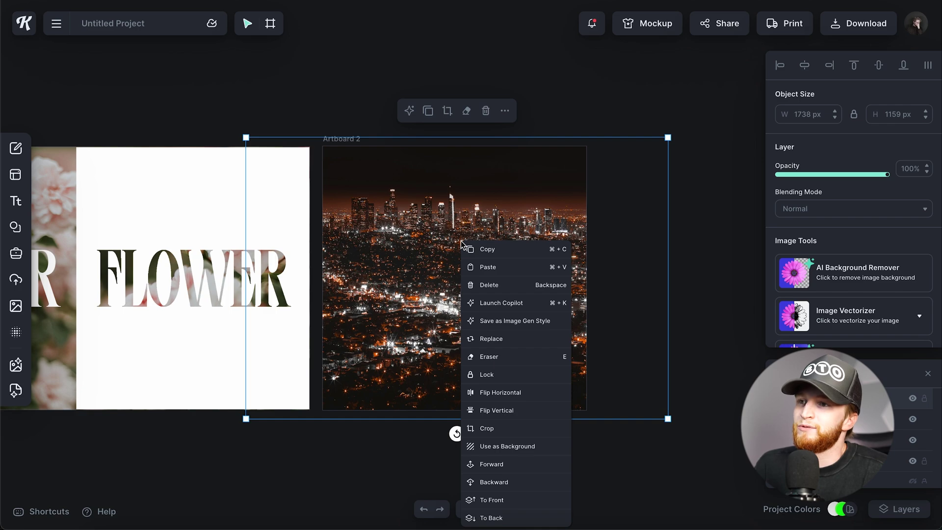
{"action": "left_click", "coordinate": [520, 448]}
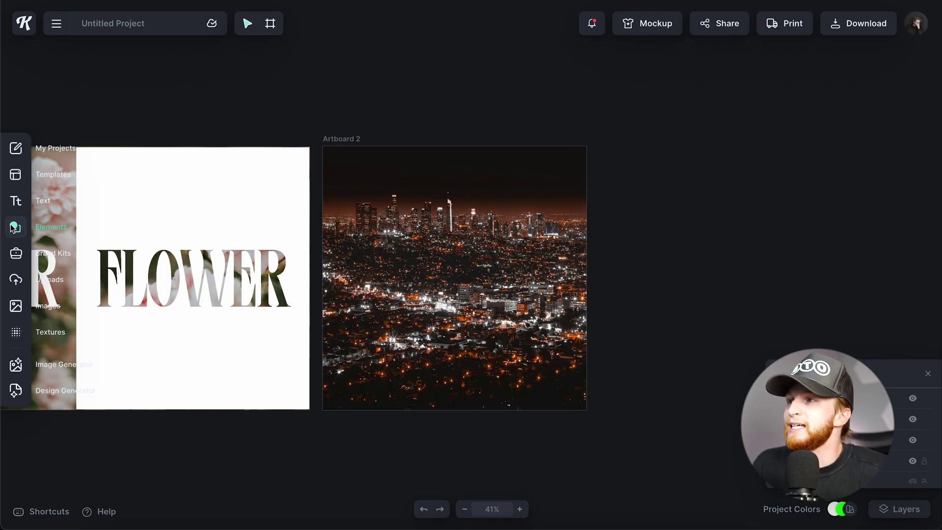
Step: Add a basic square shape about 1174 × 1174 px covering the whole artboard and color it white
{"action": "left_click", "coordinate": [15, 227]}
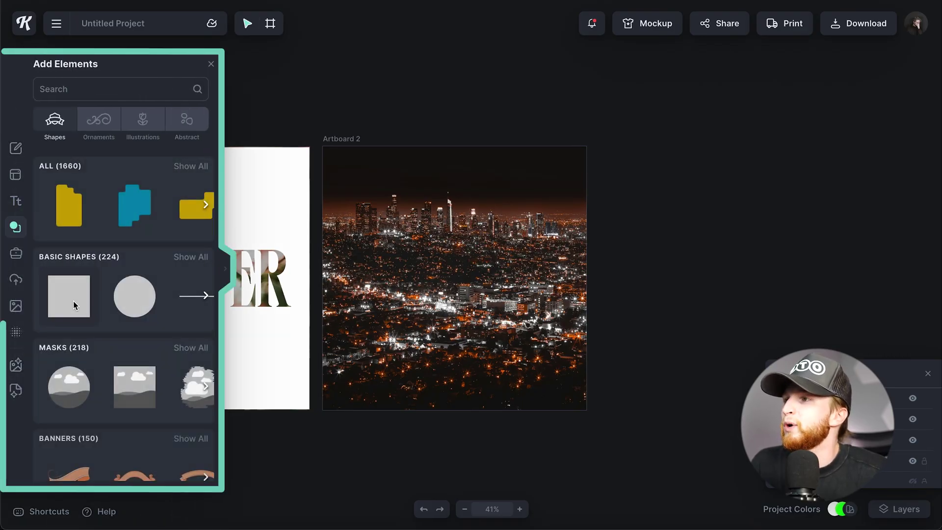
{"action": "left_click", "coordinate": [74, 297]}
{"action": "left_click_drag", "start_coordinate": [450, 268], "coordinate": [420, 267]}
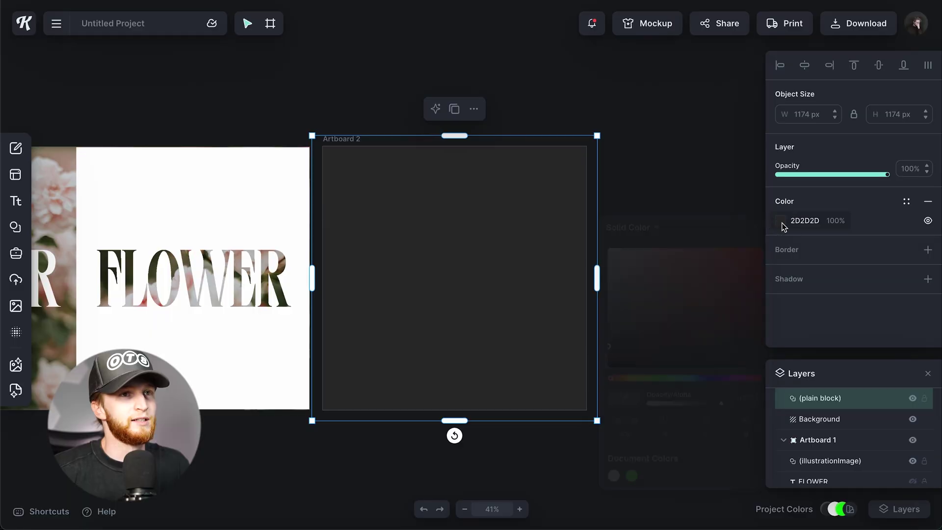
{"action": "left_click", "coordinate": [780, 220]}
{"action": "left_click", "coordinate": [614, 475]}
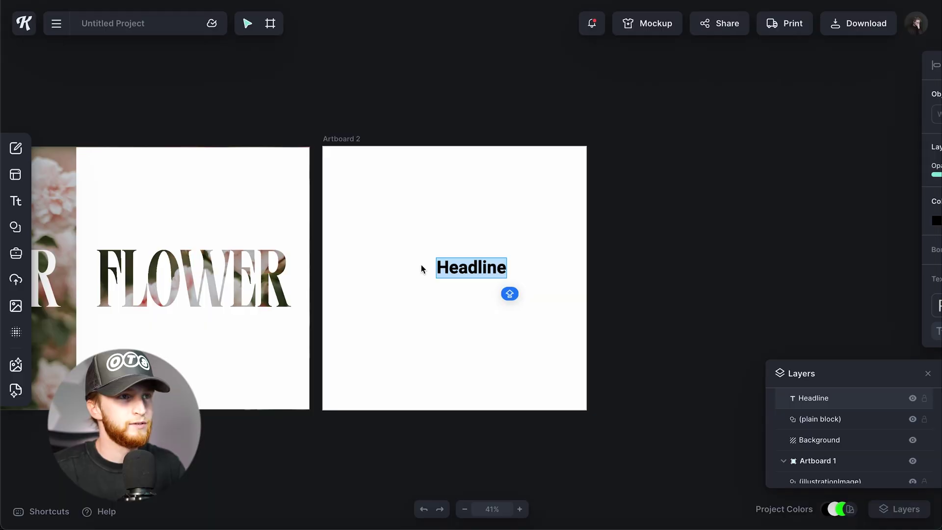
Step: Set the headline's typeface to Accelerator and replace its text with CITY
{"action": "left_click", "coordinate": [829, 310]}
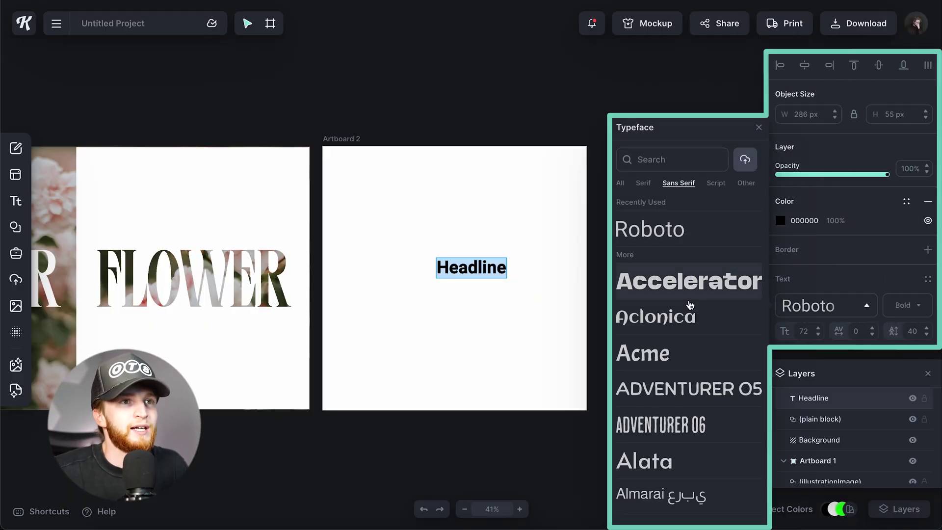
{"action": "left_click", "coordinate": [704, 282]}
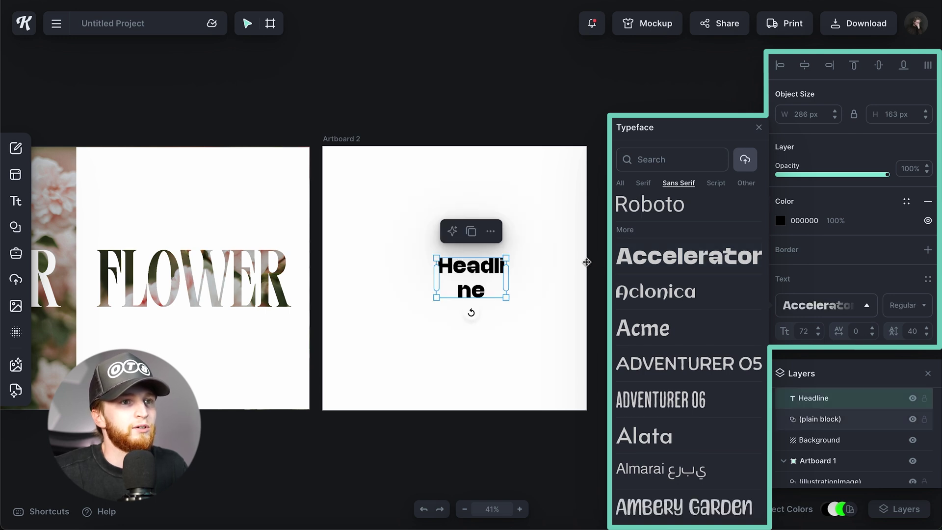
{"action": "left_click", "coordinate": [578, 264]}
{"action": "left_click", "coordinate": [503, 268]}
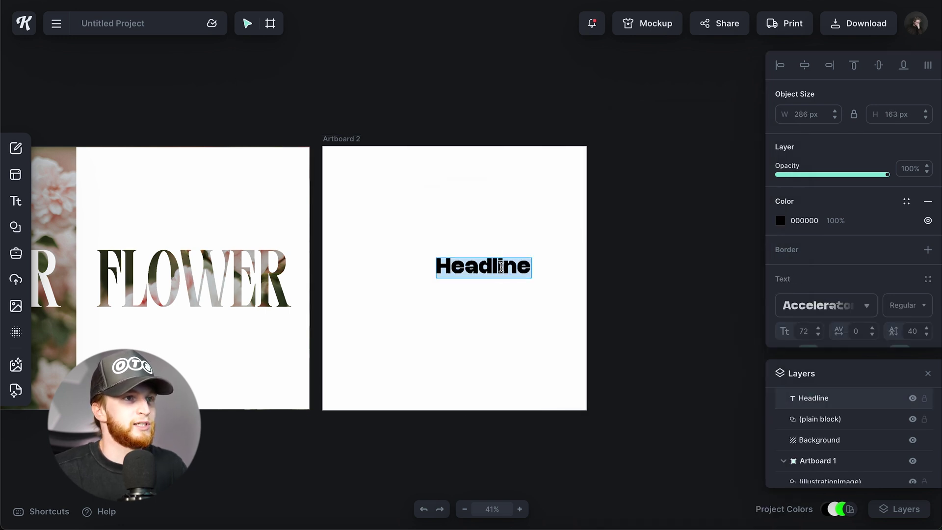
{"action": "type", "text": "CI"}
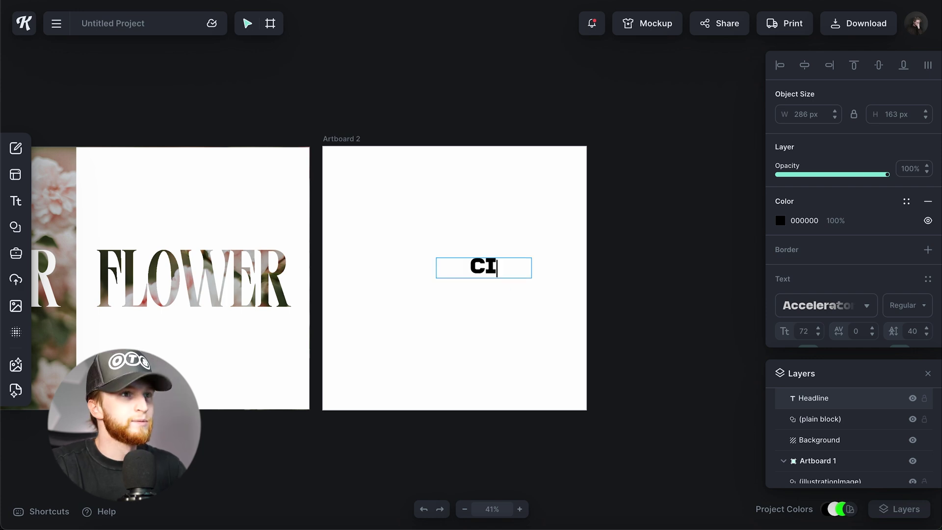
{"action": "type", "text": "TY"}
{"action": "key", "text": "Escape"}
Step: Enlarge the CITY text to about 960 × 207 px, centered on the artboard, and color it red (FF0000)
{"action": "left_click_drag", "start_coordinate": [506, 274], "coordinate": [555, 318]}
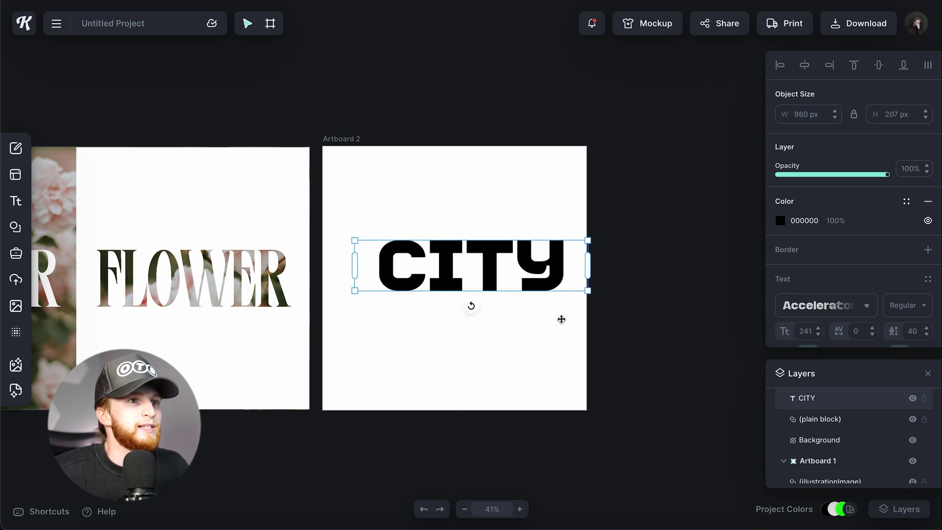
{"action": "left_click", "coordinate": [806, 67]}
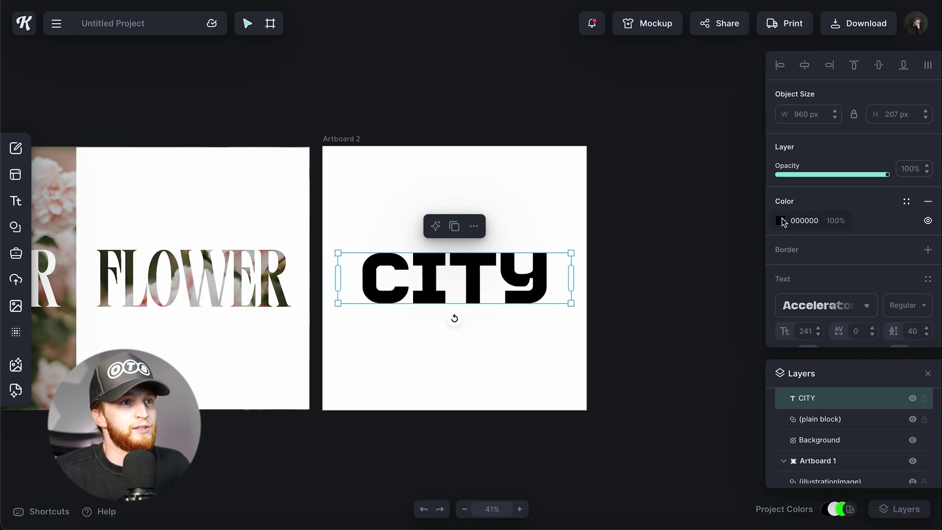
{"action": "left_click", "coordinate": [780, 221]}
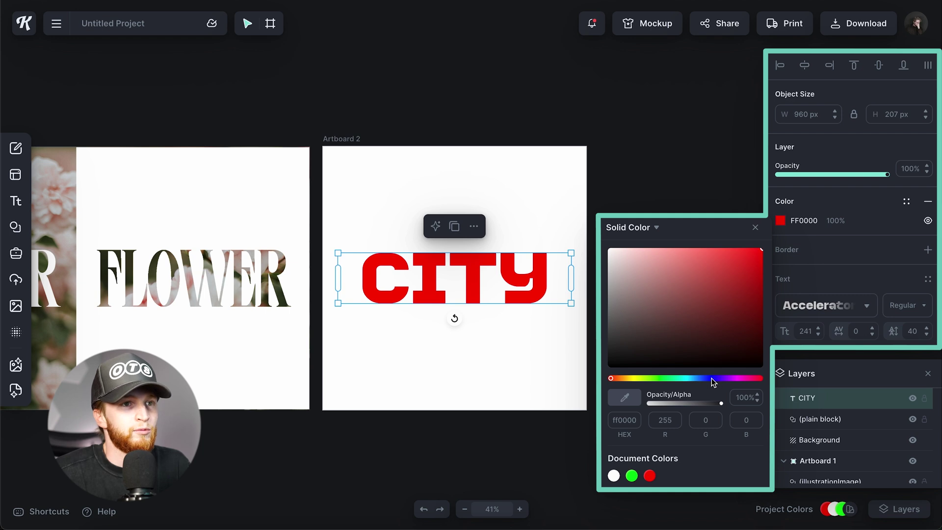
{"action": "left_click", "coordinate": [711, 378]}
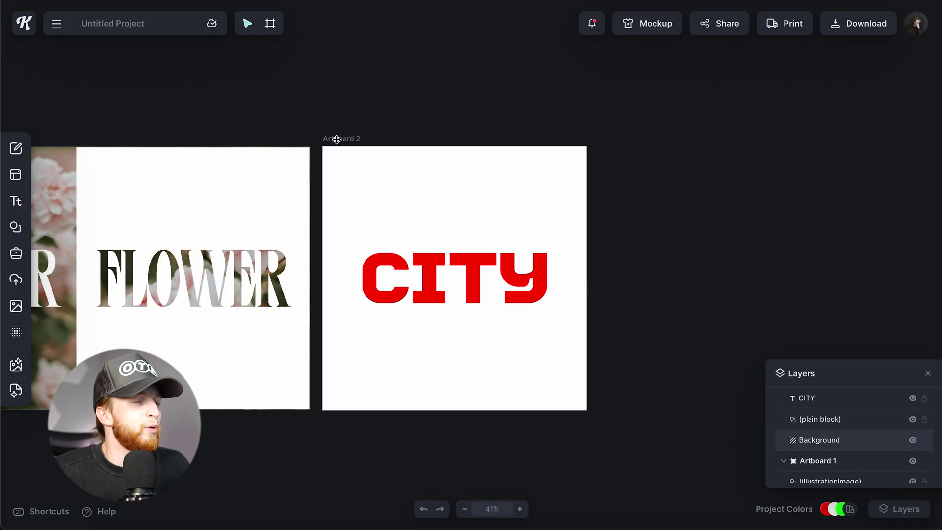
Step: Export Artboard 2 as a 1085 × 1085 px PNG
{"action": "left_click", "coordinate": [336, 140]}
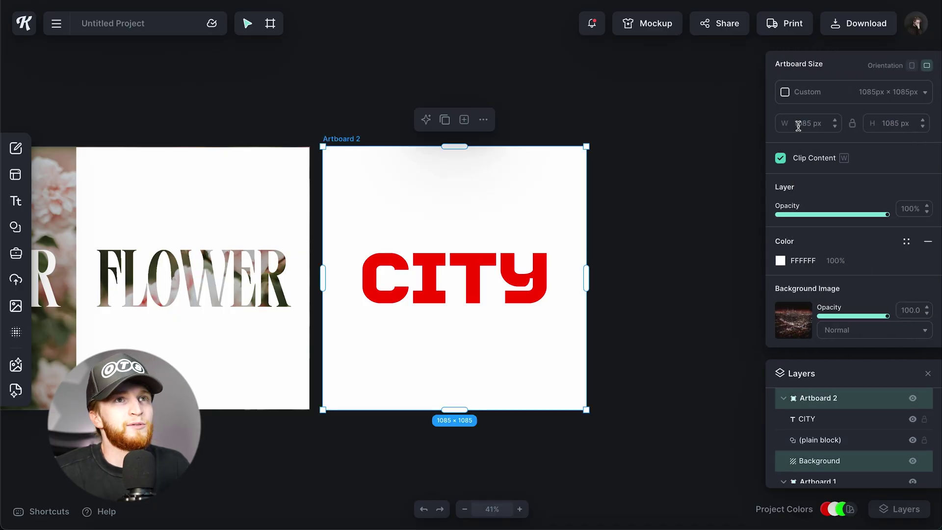
{"action": "left_click", "coordinate": [858, 24]}
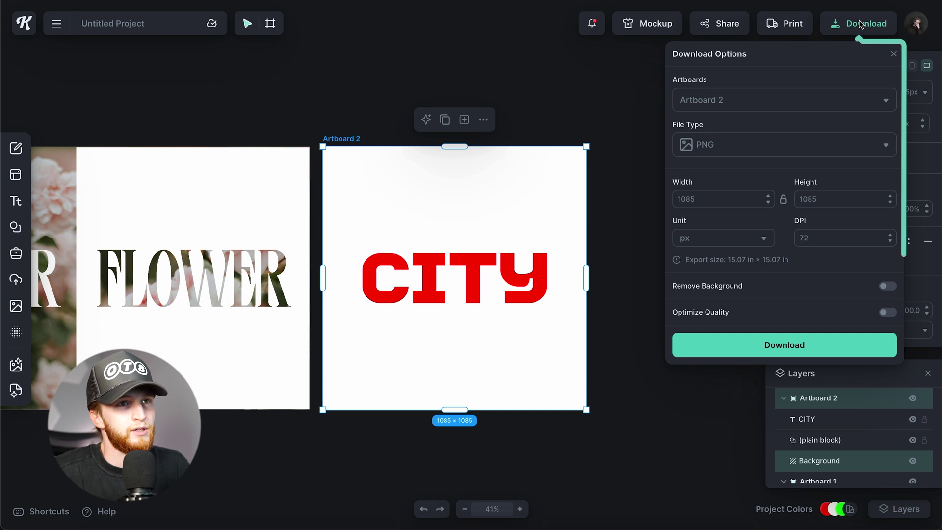
{"action": "left_click", "coordinate": [795, 356]}
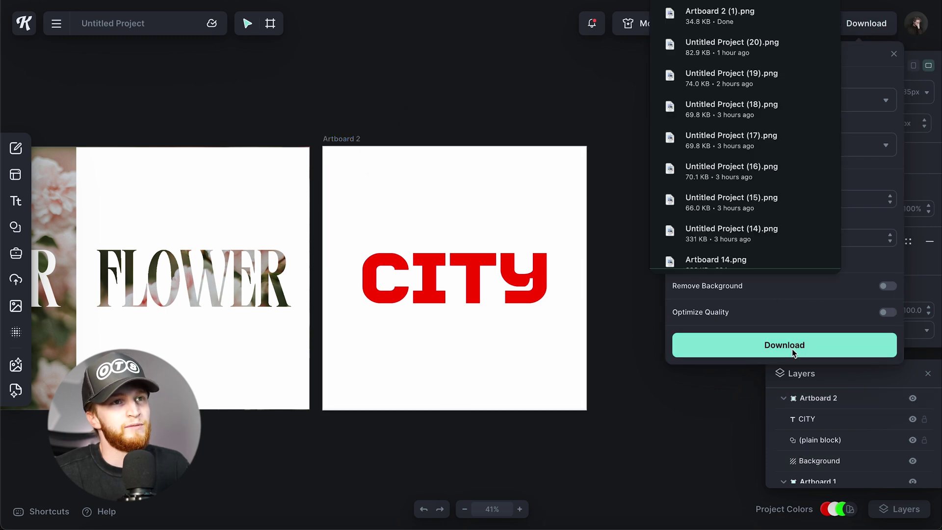
Step: Hide the CITY text layer and the white block layer on Artboard 2
{"action": "left_click", "coordinate": [800, 419]}
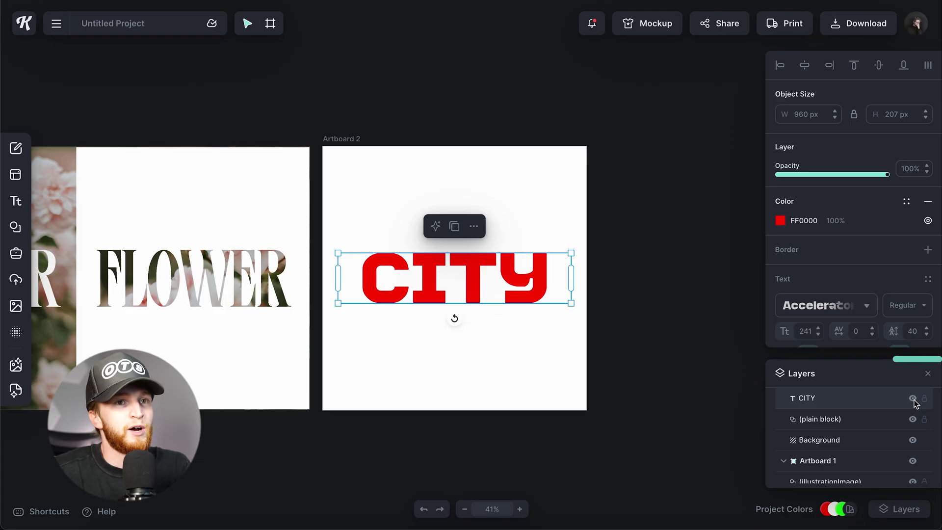
{"action": "left_click", "coordinate": [912, 399]}
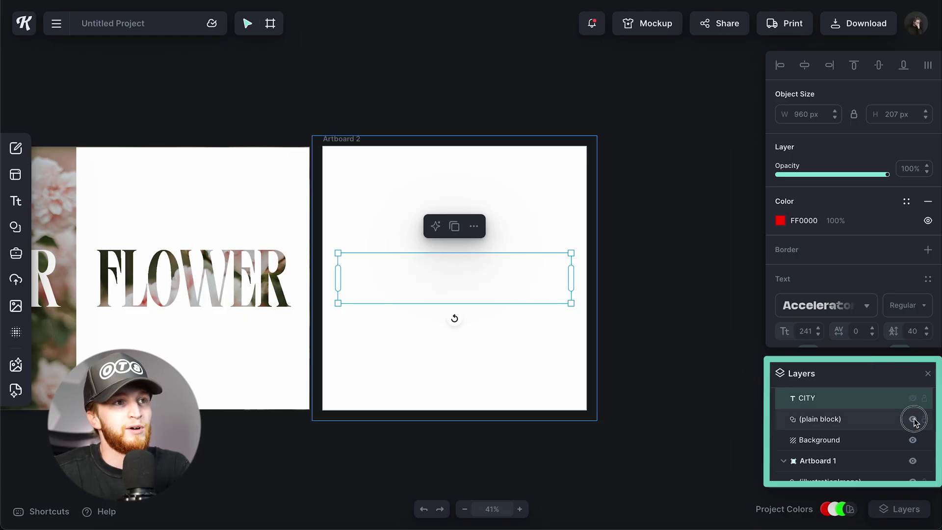
{"action": "left_click", "coordinate": [912, 419]}
Step: Bring the exported CITY image onto Artboard 2 and scale it to 1085 × 1085 px so it fills the artboard
{"action": "left_click", "coordinate": [714, 331]}
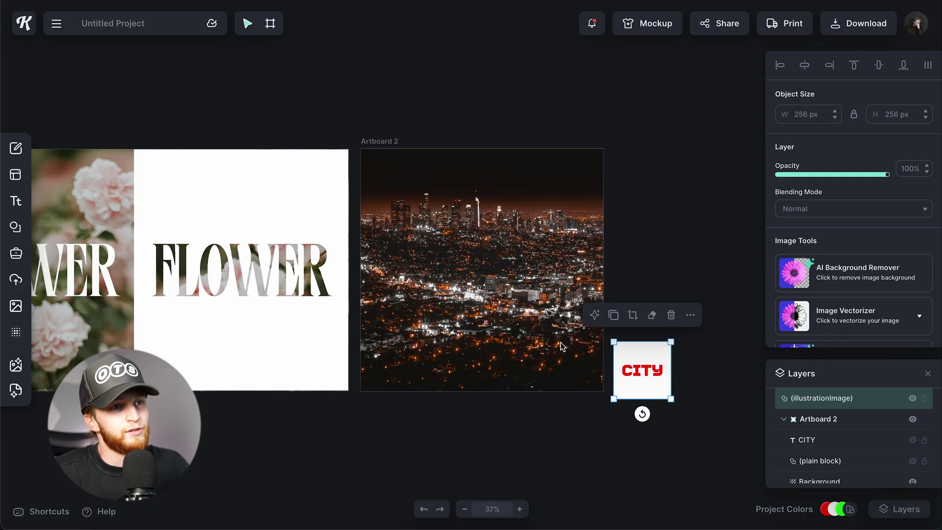
{"action": "scroll", "coordinate": [538, 351], "scroll_direction": "right", "scroll_amount": 2}
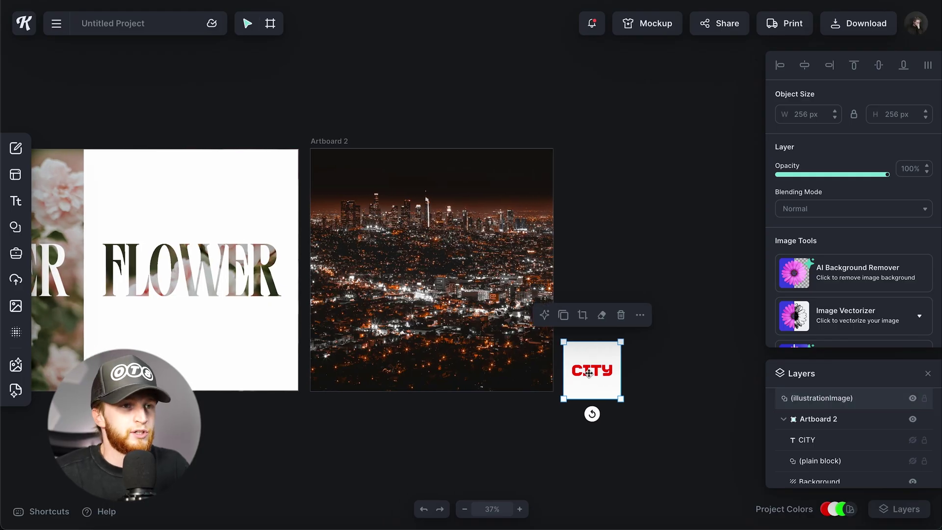
{"action": "scroll", "coordinate": [392, 313], "scroll_direction": "left", "scroll_amount": 3}
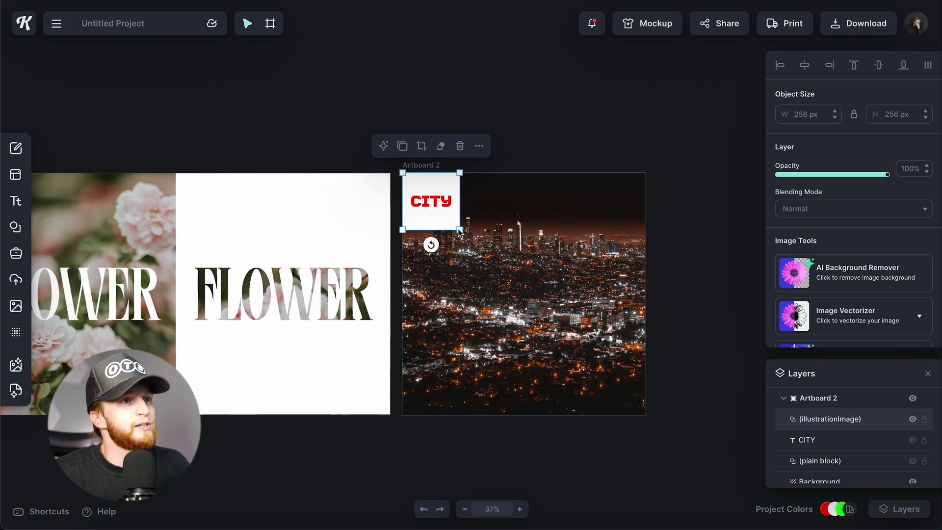
{"action": "left_click_drag", "start_coordinate": [606, 359], "coordinate": [643, 392]}
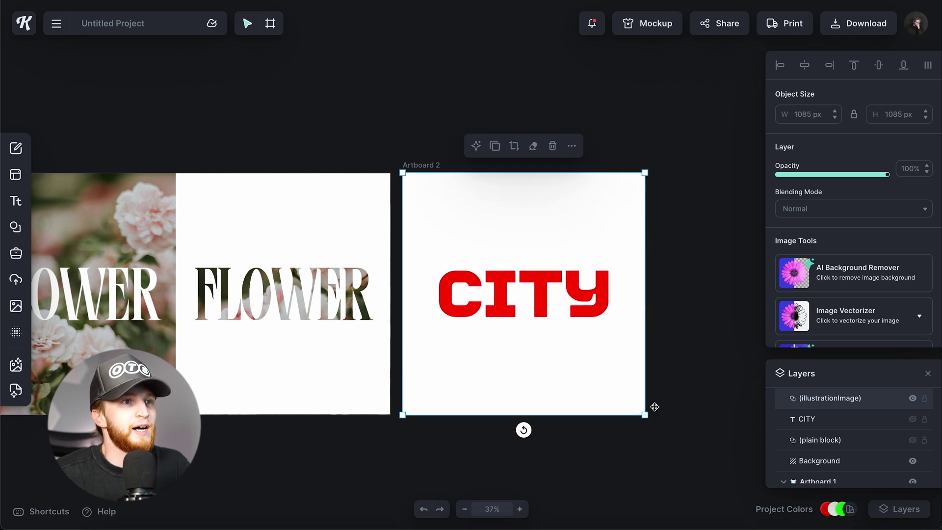
{"action": "left_click", "coordinate": [655, 407]}
{"action": "scroll", "coordinate": [536, 294], "scroll_direction": "up", "scroll_amount": 2}
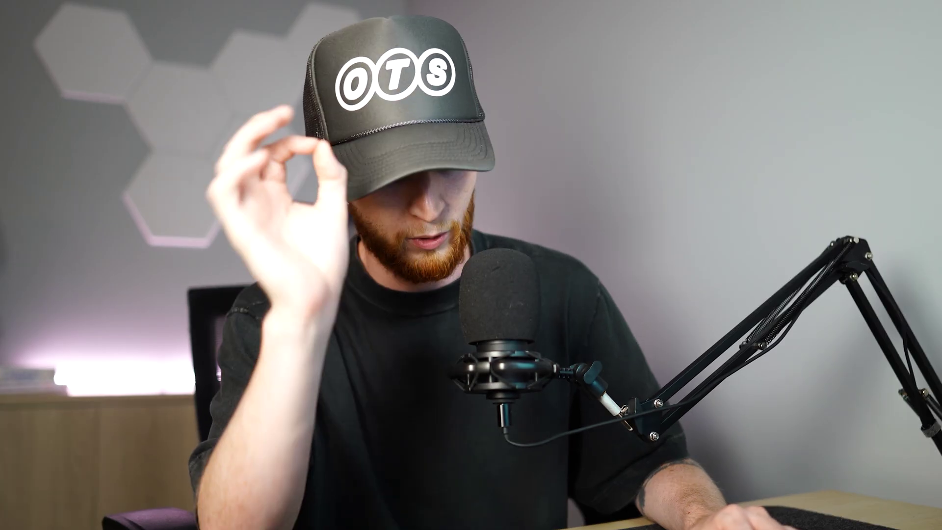
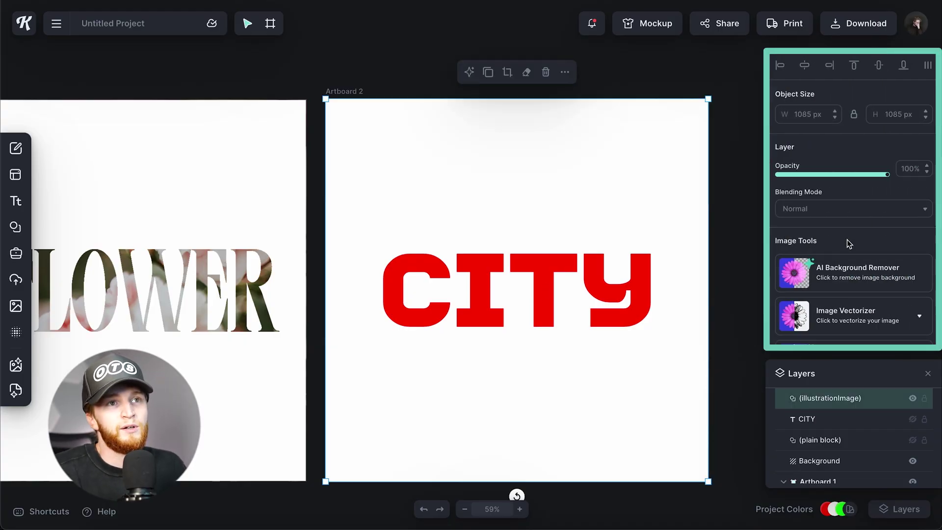
Step: Remove the red FF0000 lettering from the exported CITY image with the photo filter's Remove Color at about 91% intensity
{"action": "scroll", "coordinate": [849, 238], "scroll_direction": "down", "scroll_amount": 2}
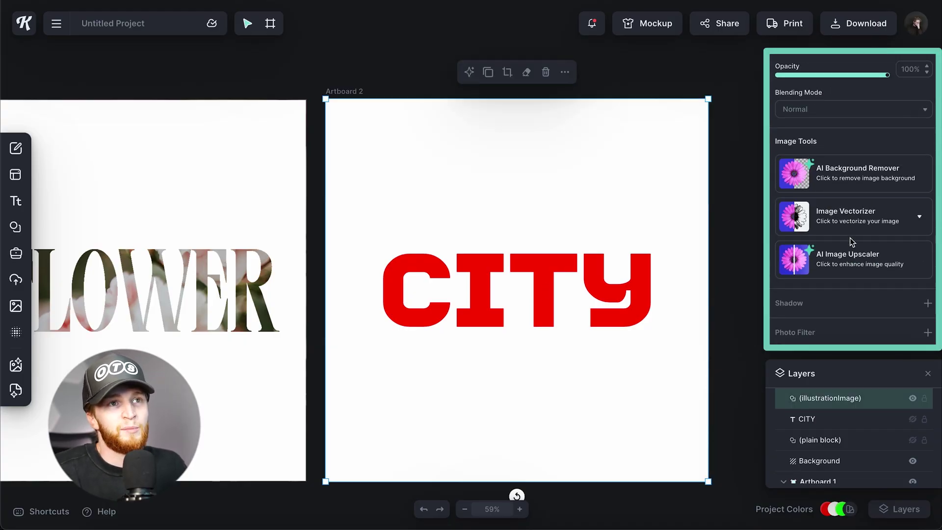
{"action": "left_click", "coordinate": [841, 331]}
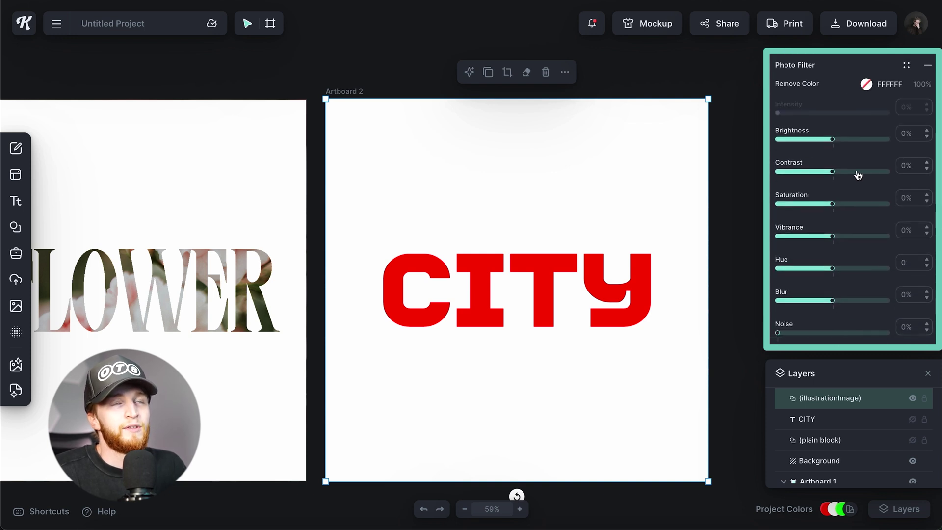
{"action": "left_click", "coordinate": [868, 87]}
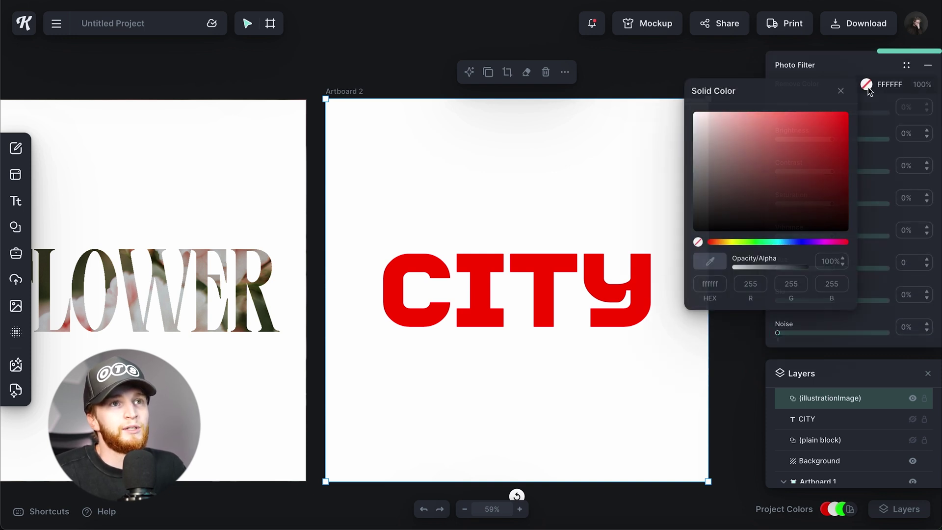
{"action": "left_click", "coordinate": [704, 265]}
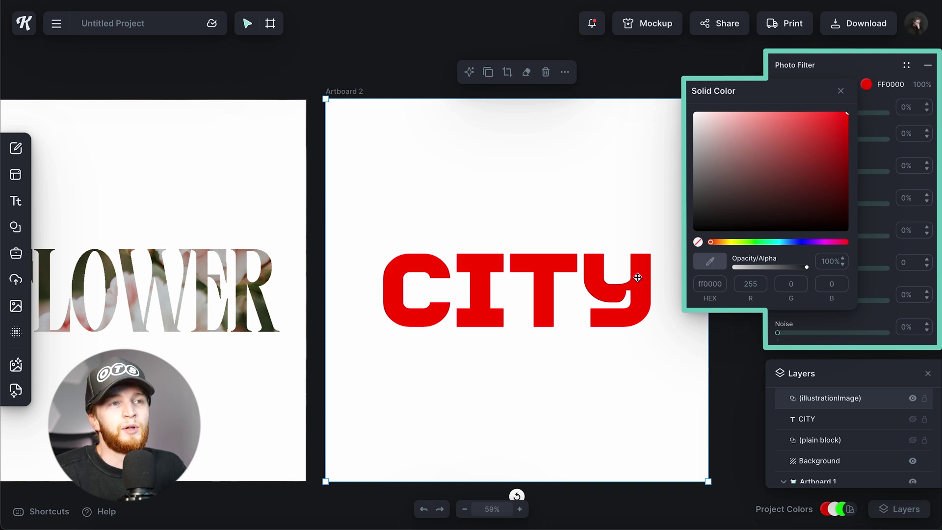
{"action": "left_click", "coordinate": [840, 92]}
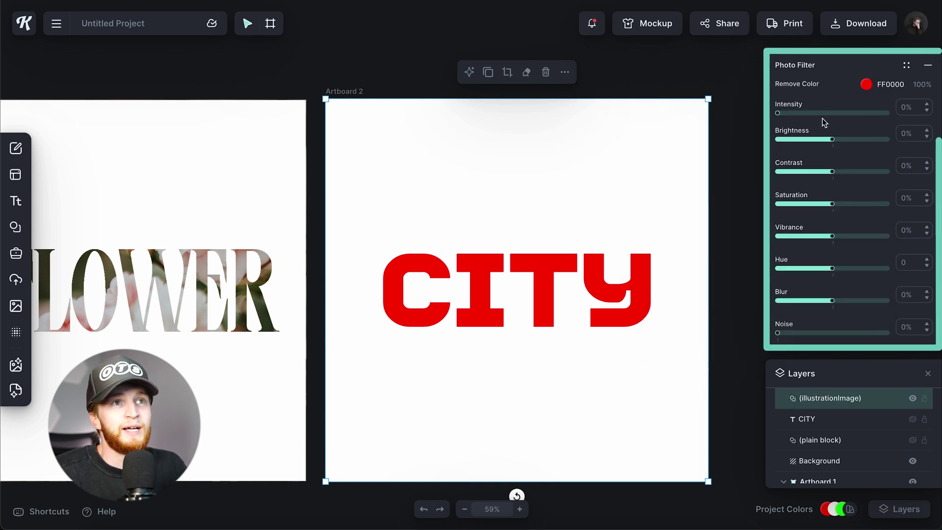
{"action": "left_click_drag", "start_coordinate": [780, 114], "coordinate": [784, 115]}
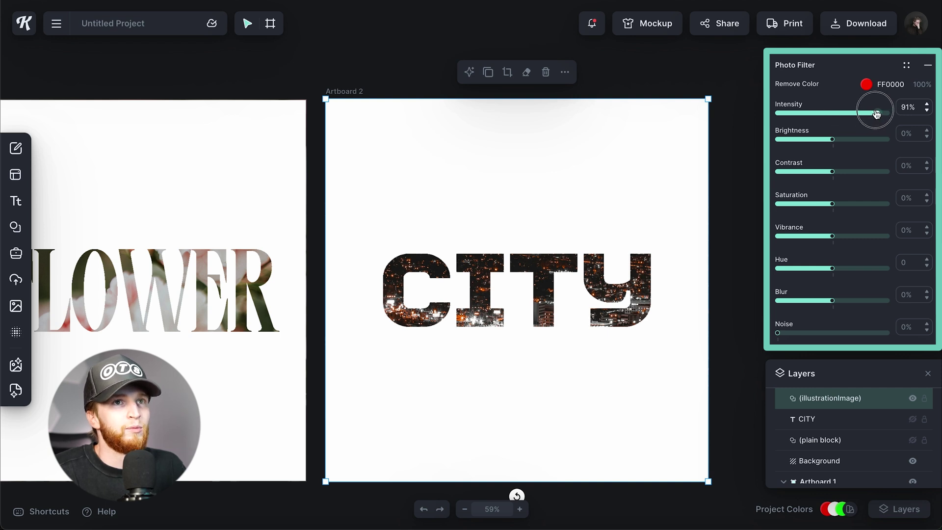
{"action": "left_click", "coordinate": [746, 183]}
{"action": "scroll", "coordinate": [579, 270], "scroll_direction": "up", "scroll_amount": 4}
{"action": "scroll", "coordinate": [579, 270], "scroll_direction": "up", "scroll_amount": 3}
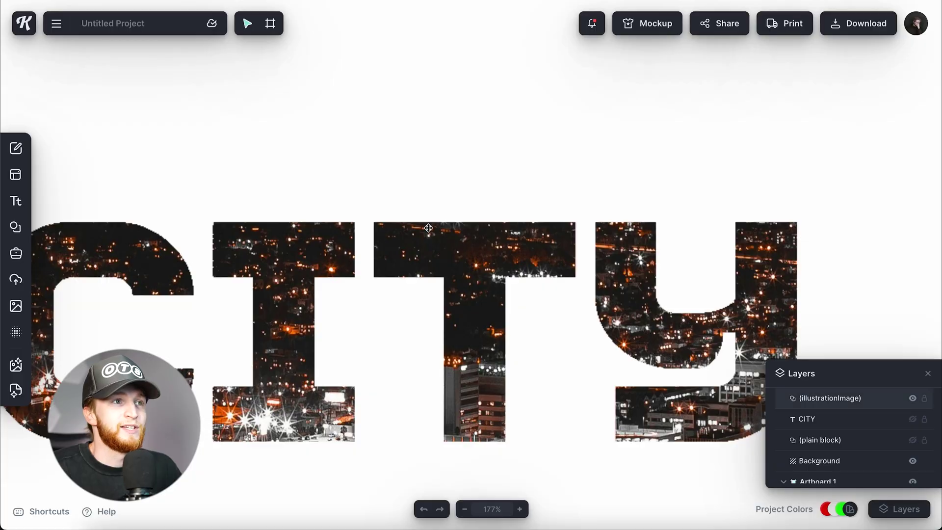
Step: Duplicate Artboard 2 and delete the exported CITY image from the copy so its city photo background is uncovered
{"action": "scroll", "coordinate": [427, 233], "scroll_direction": "down", "scroll_amount": 6}
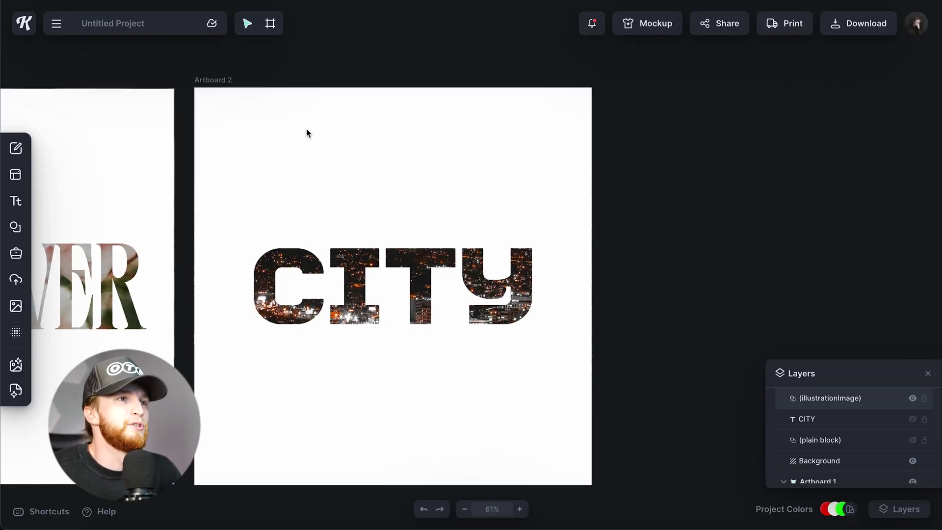
{"action": "key", "text": "ctrl+d"}
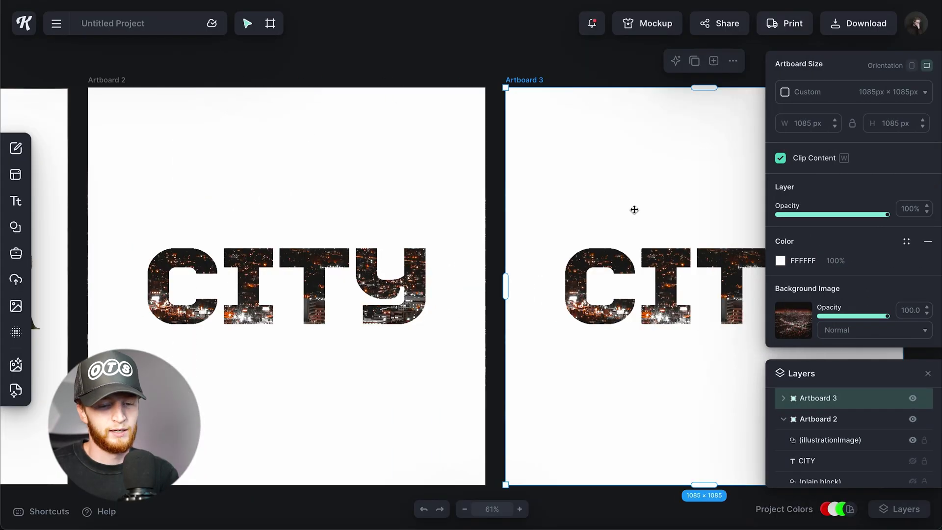
{"action": "left_click", "coordinate": [511, 231]}
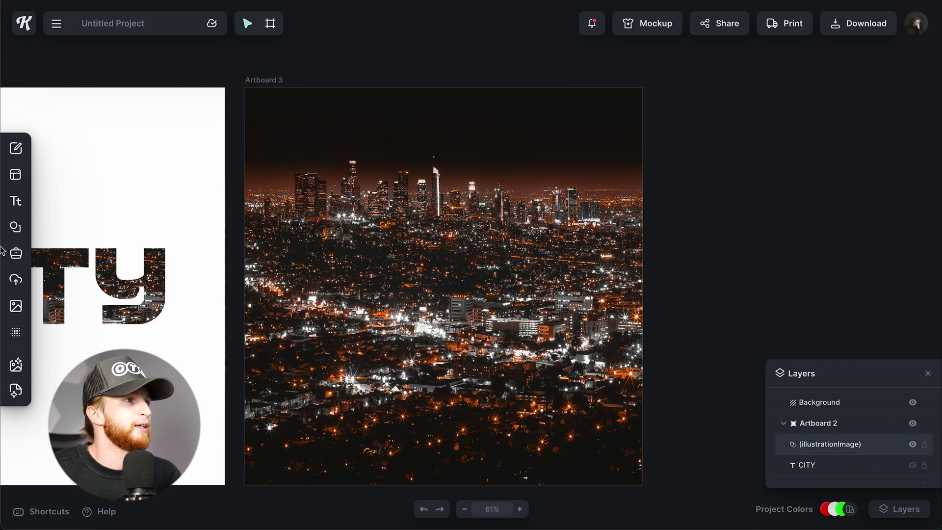
Step: Search the photo library for GRASS and add the bright green close-up grass photo to Artboard 3
{"action": "left_click", "coordinate": [15, 306]}
{"action": "triple_click", "coordinate": [104, 131]}
{"action": "type", "text": "GRASS"}
{"action": "key", "text": "Return"}
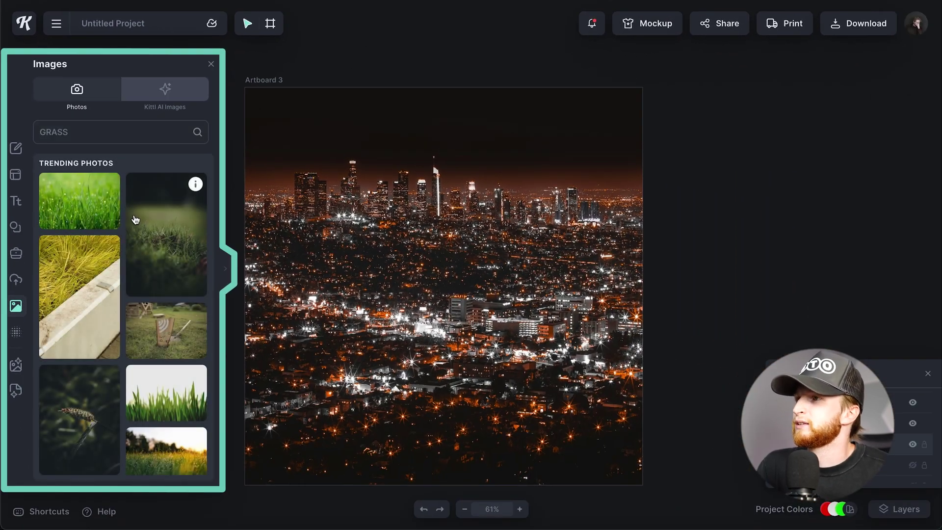
{"action": "left_click", "coordinate": [116, 292]}
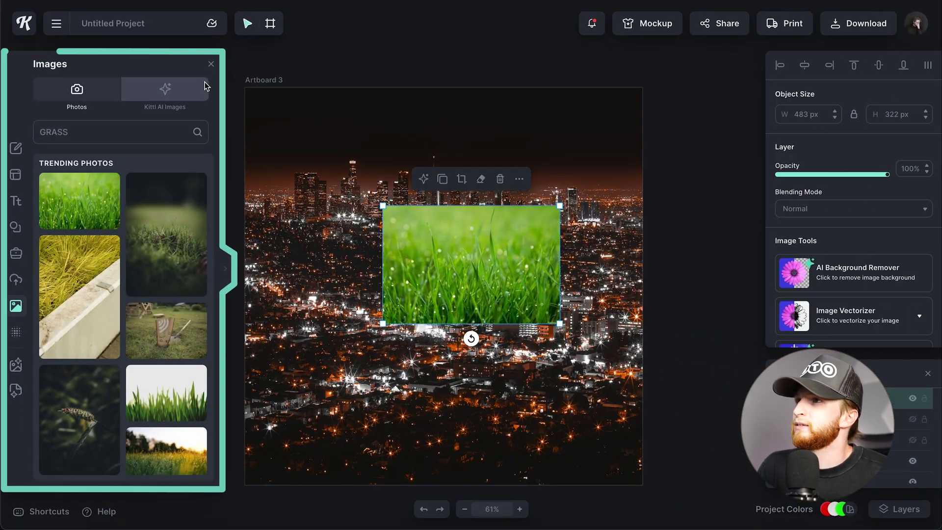
Step: Enlarge the grass photo and set it as the background image of Artboard 3
{"action": "left_click", "coordinate": [211, 63]}
{"action": "left_click_drag", "start_coordinate": [563, 324], "coordinate": [639, 376]}
{"action": "right_click", "coordinate": [503, 261]}
{"action": "left_click", "coordinate": [559, 444]}
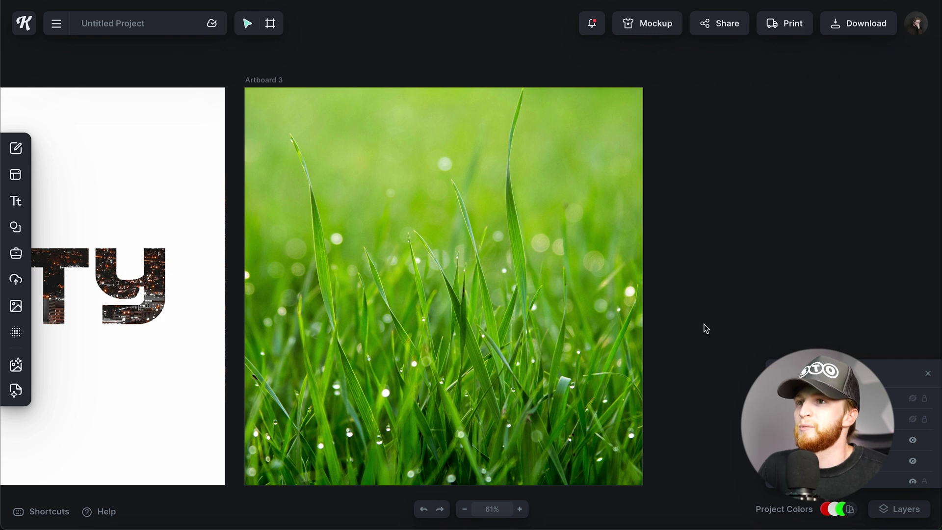
{"action": "scroll", "coordinate": [549, 324], "scroll_direction": "left", "scroll_amount": 5}
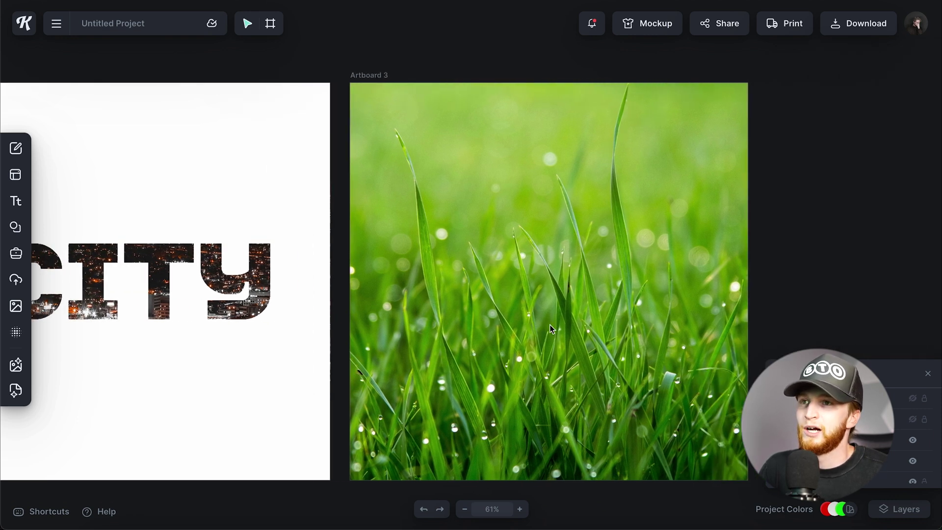
Step: Cover Artboard 3 with a centered basic square of about 1127 × 1127 px filled with near-black 111111
{"action": "scroll", "coordinate": [555, 322], "scroll_direction": "right", "scroll_amount": 3}
{"action": "left_click", "coordinate": [15, 227]}
{"action": "left_click", "coordinate": [69, 296]}
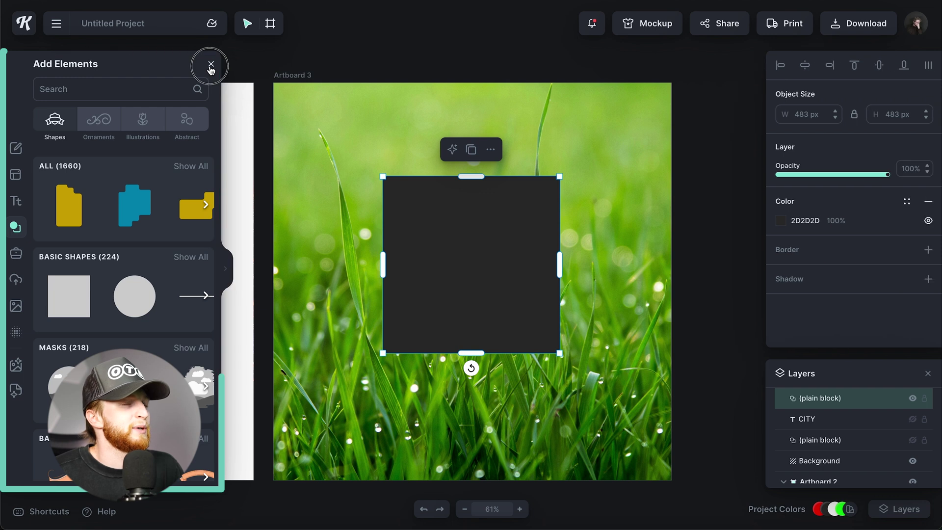
{"action": "left_click_drag", "start_coordinate": [473, 266], "coordinate": [501, 322]}
{"action": "left_click", "coordinate": [805, 65]}
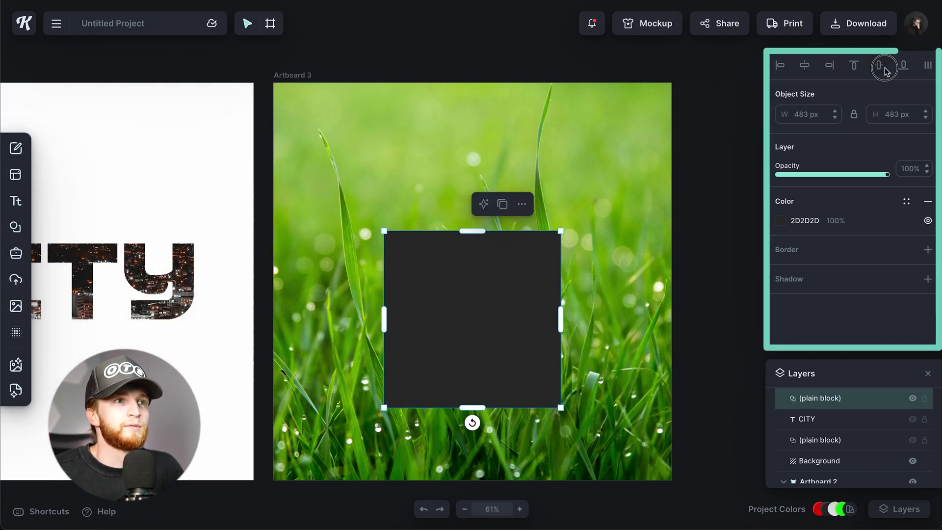
{"action": "left_click", "coordinate": [880, 66]}
{"action": "left_click_drag", "start_coordinate": [596, 164], "coordinate": [677, 78]}
{"action": "left_click", "coordinate": [780, 220]}
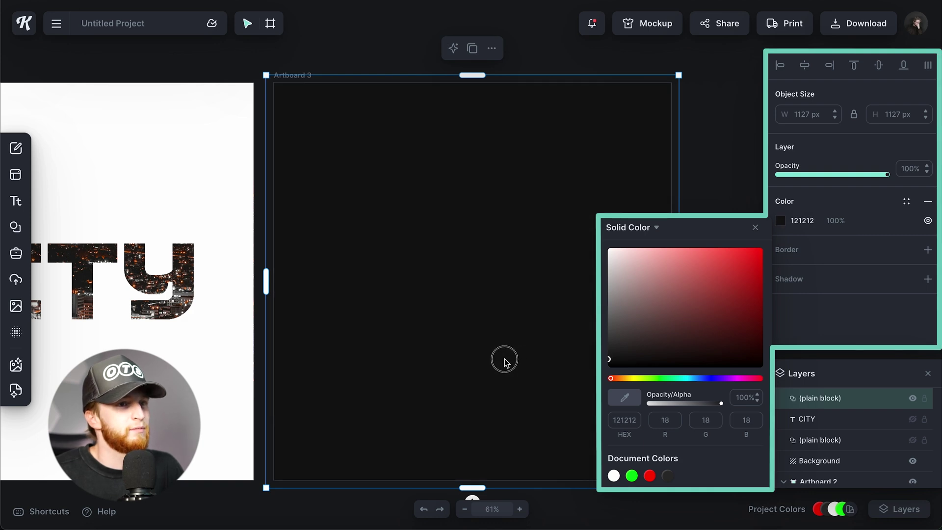
{"action": "left_click", "coordinate": [754, 229]}
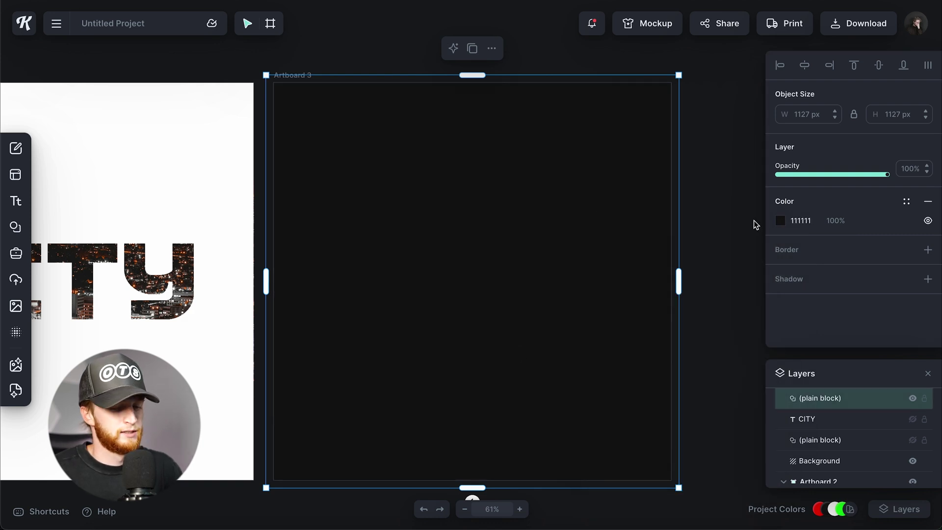
Step: Add a text object reading Grass on Artboard 3, set in the Luxurious Script typeface
{"action": "key", "text": "t"}
{"action": "left_click", "coordinate": [840, 305]}
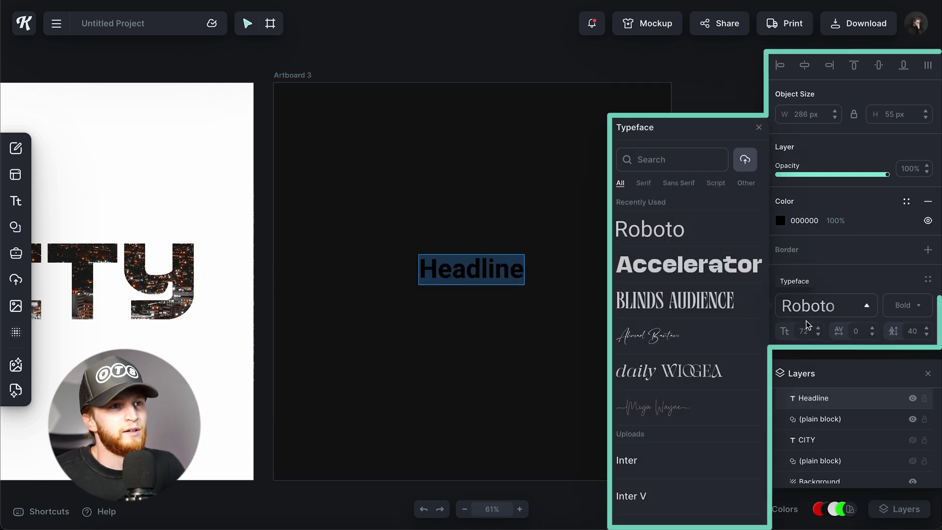
{"action": "left_click", "coordinate": [715, 183]}
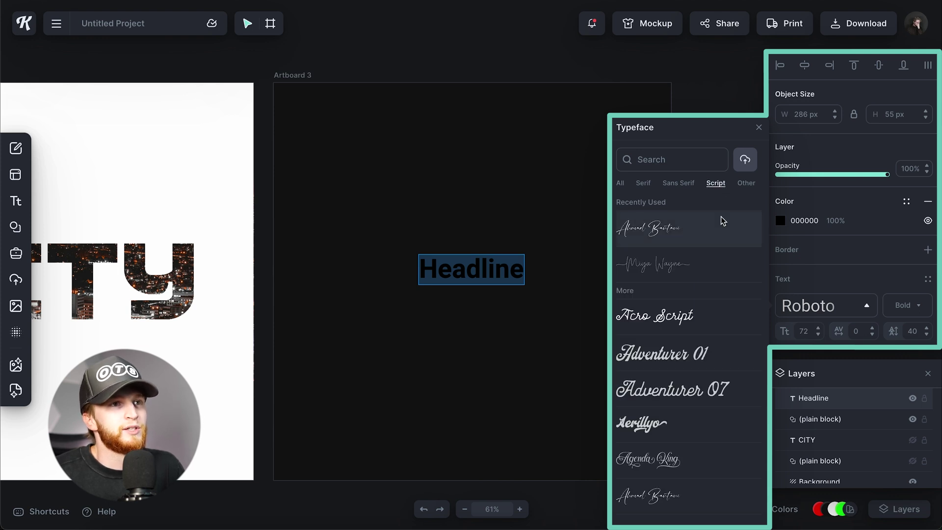
{"action": "scroll", "coordinate": [657, 382], "scroll_direction": "down", "scroll_amount": 3}
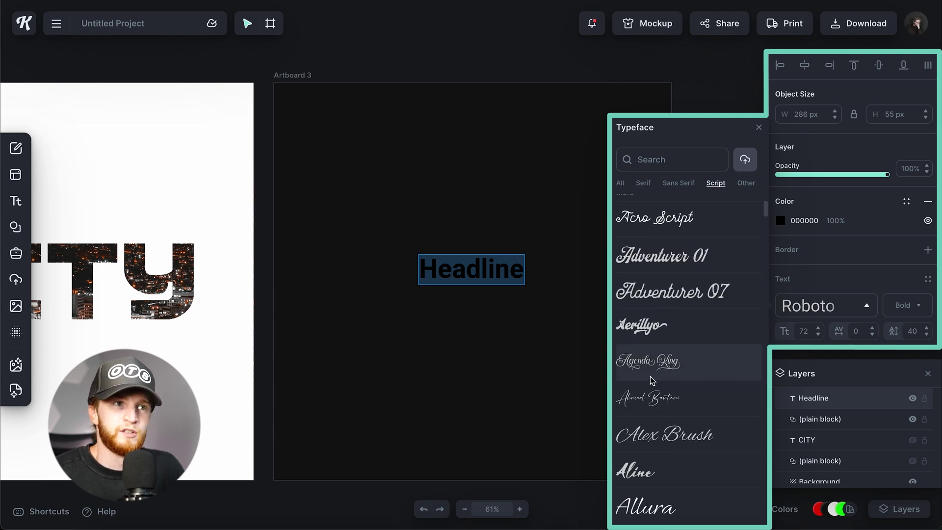
{"action": "scroll", "coordinate": [662, 375], "scroll_direction": "down", "scroll_amount": 10}
{"action": "scroll", "coordinate": [668, 371], "scroll_direction": "down", "scroll_amount": 2}
{"action": "left_click", "coordinate": [668, 360]}
{"action": "scroll", "coordinate": [667, 343], "scroll_direction": "down", "scroll_amount": 12}
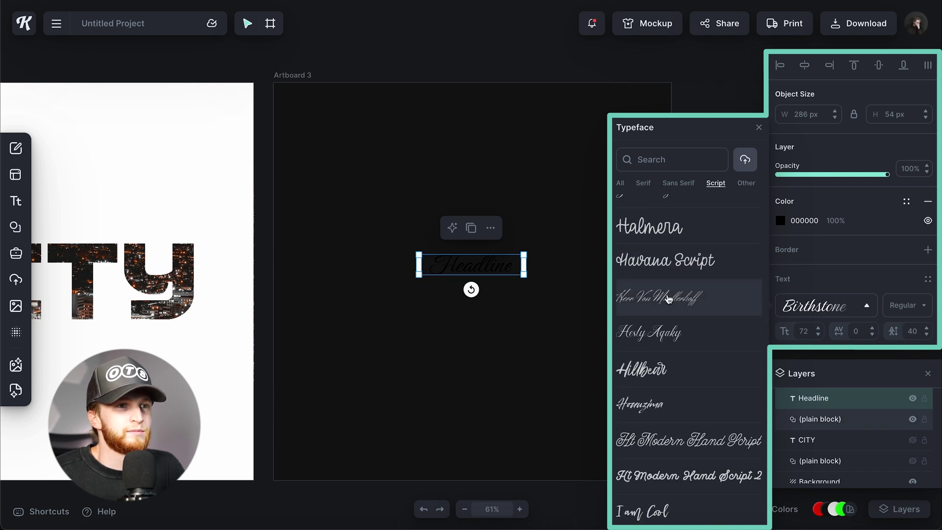
{"action": "scroll", "coordinate": [670, 318], "scroll_direction": "down", "scroll_amount": 10}
{"action": "left_click", "coordinate": [544, 209]}
{"action": "left_click", "coordinate": [481, 265]}
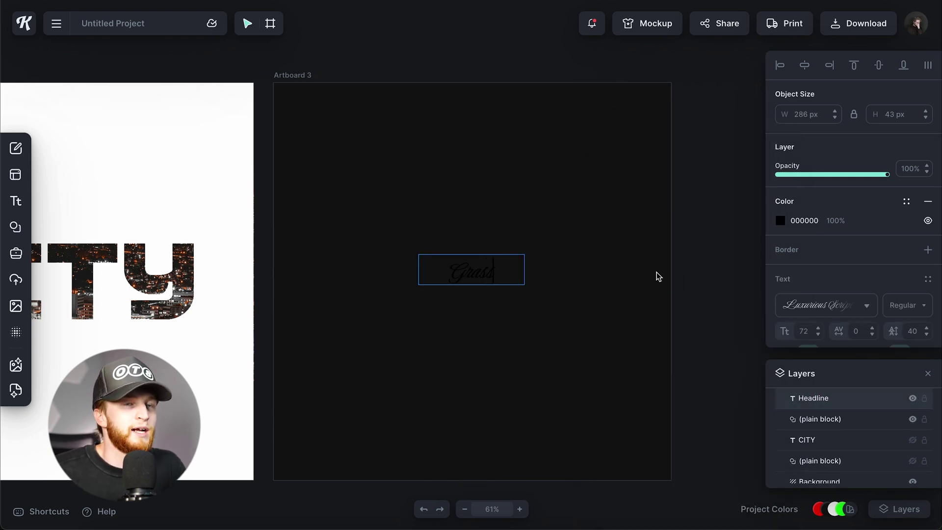
Step: Enlarge the Grass text to about 960 × 311 px, center it on the artboard, and color it red (FF0000)
{"action": "left_click_drag", "start_coordinate": [503, 275], "coordinate": [648, 338]}
{"action": "left_click", "coordinate": [879, 68]}
{"action": "left_click", "coordinate": [803, 222]}
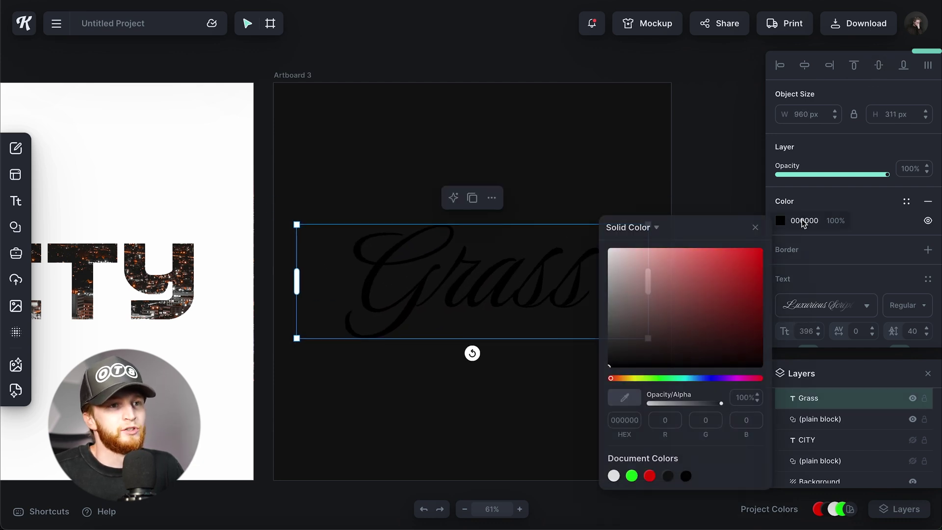
{"action": "left_click", "coordinate": [649, 475]}
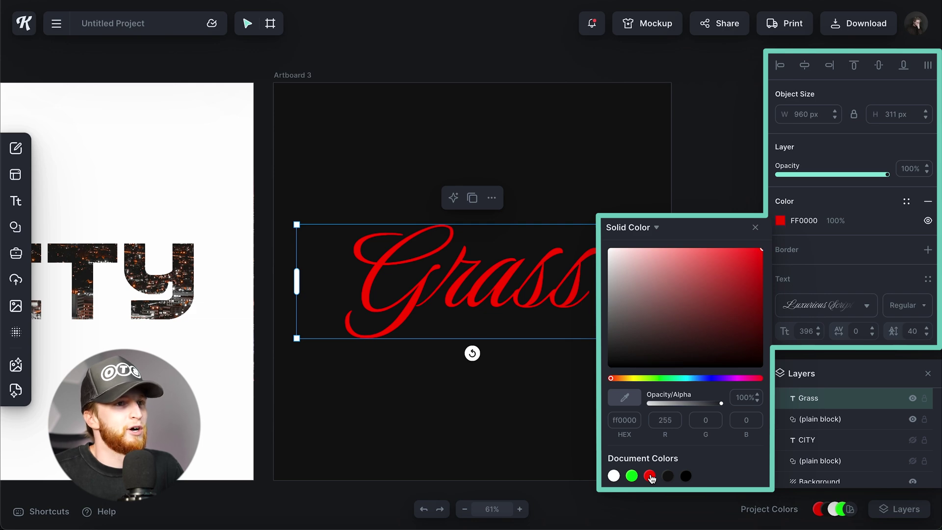
{"action": "left_click", "coordinate": [755, 227]}
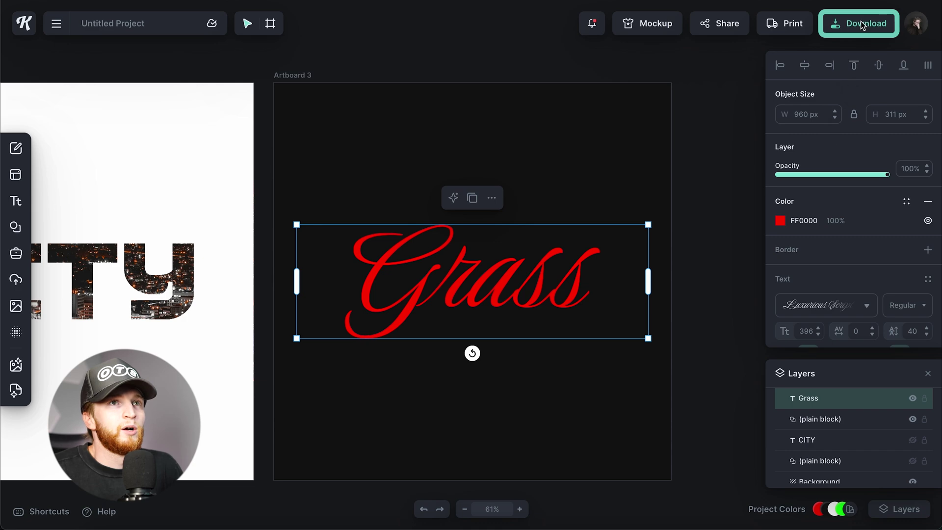
Step: Export all three artboards as PNG, and hide the Grass text layer and the dark block layer on Artboard 3
{"action": "left_click", "coordinate": [862, 26]}
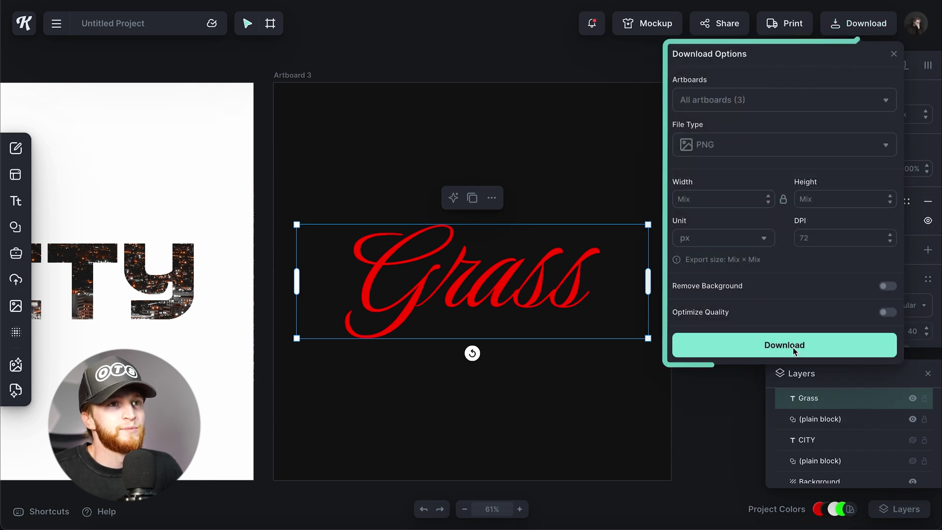
{"action": "left_click", "coordinate": [794, 350]}
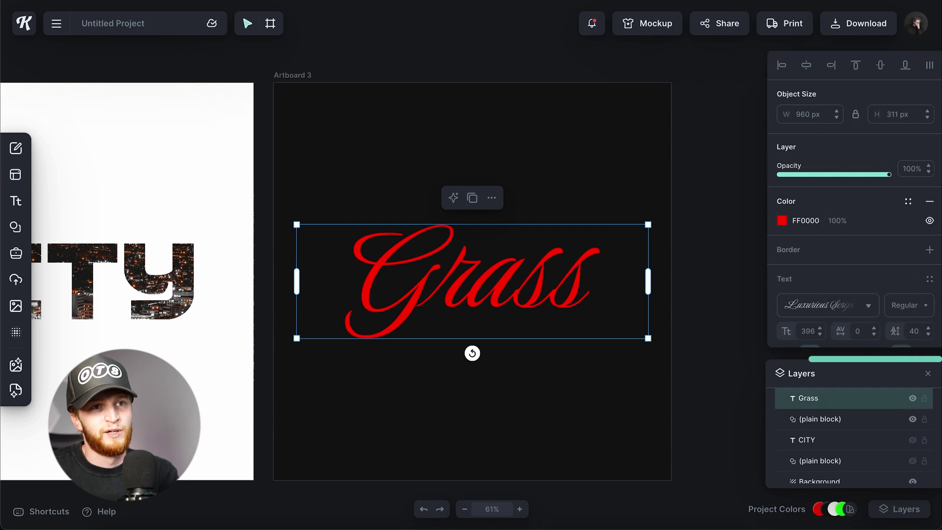
{"action": "left_click", "coordinate": [912, 398]}
{"action": "left_click", "coordinate": [912, 419]}
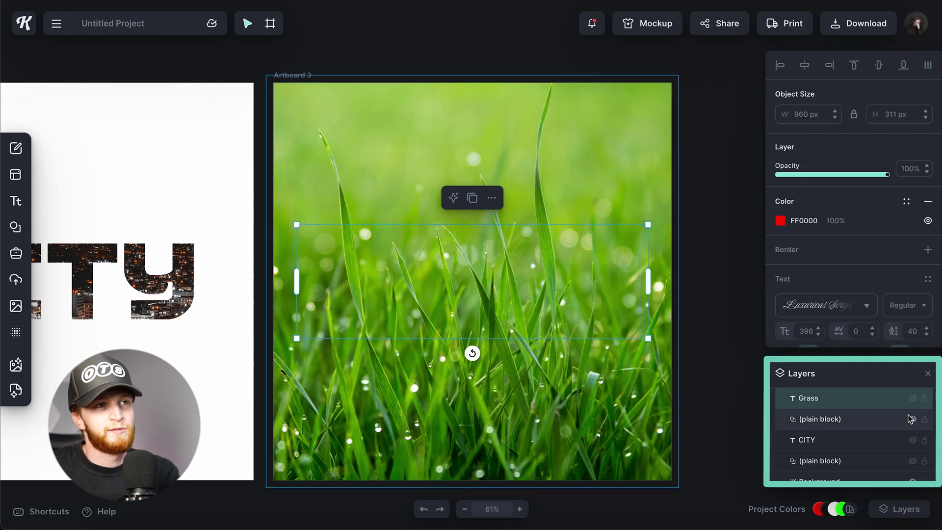
Step: Bring the exported Grass image onto Artboard 3 and scale it slightly beyond the artboard's edges
{"action": "left_click", "coordinate": [756, 265]}
{"action": "key", "text": "super+v"}
{"action": "left_click_drag", "start_coordinate": [311, 176], "coordinate": [321, 143]}
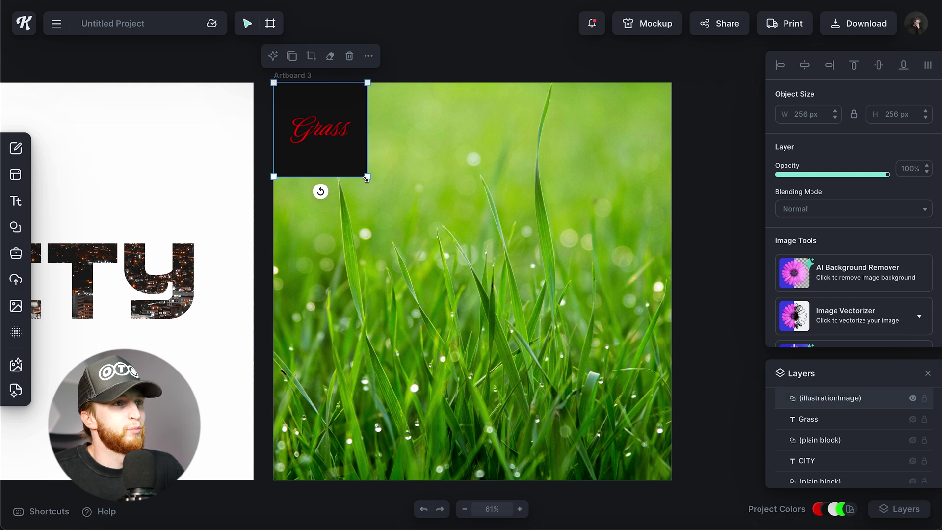
{"action": "left_click_drag", "start_coordinate": [370, 178], "coordinate": [687, 467]}
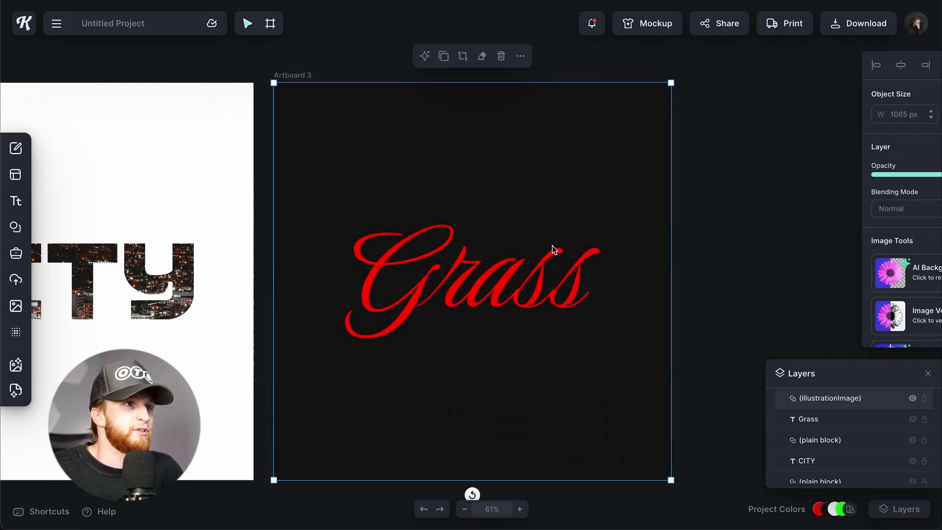
Step: Remove the red FF0000 lettering from the exported Grass image with the photo filter's Remove Color at 72% intensity
{"action": "scroll", "coordinate": [879, 302], "scroll_direction": "down", "scroll_amount": 3}
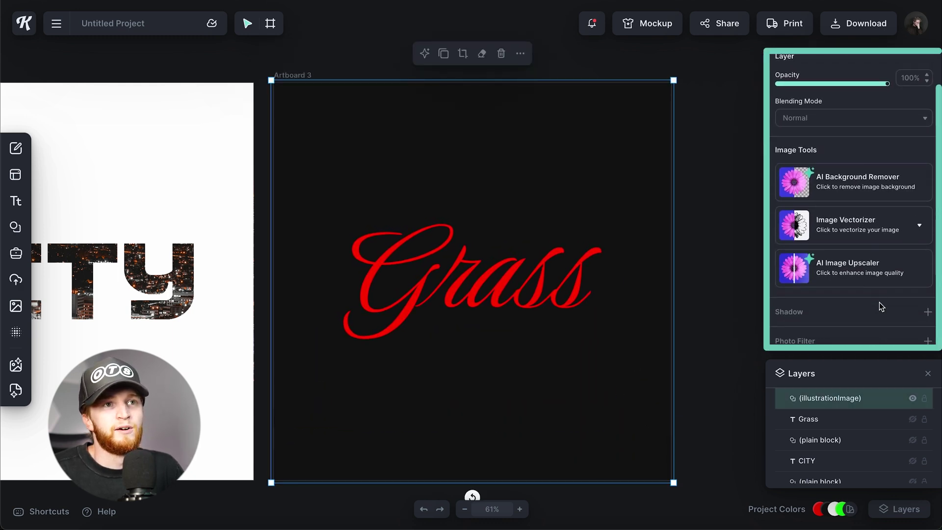
{"action": "scroll", "coordinate": [857, 337], "scroll_direction": "down", "scroll_amount": 5}
{"action": "left_click", "coordinate": [866, 85]}
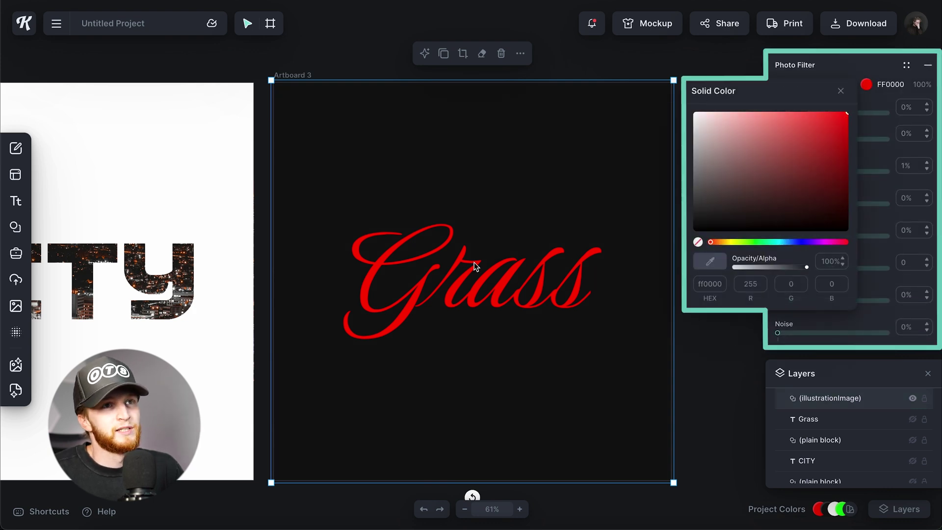
{"action": "left_click", "coordinate": [843, 89]}
{"action": "left_click", "coordinate": [787, 113]}
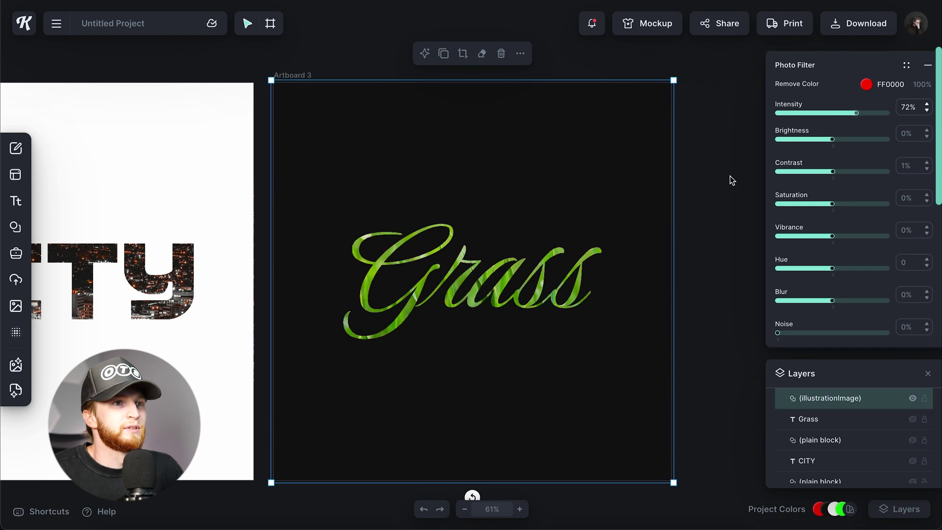
{"action": "left_click", "coordinate": [696, 207]}
{"action": "scroll", "coordinate": [697, 207], "scroll_direction": "down", "scroll_amount": 5}
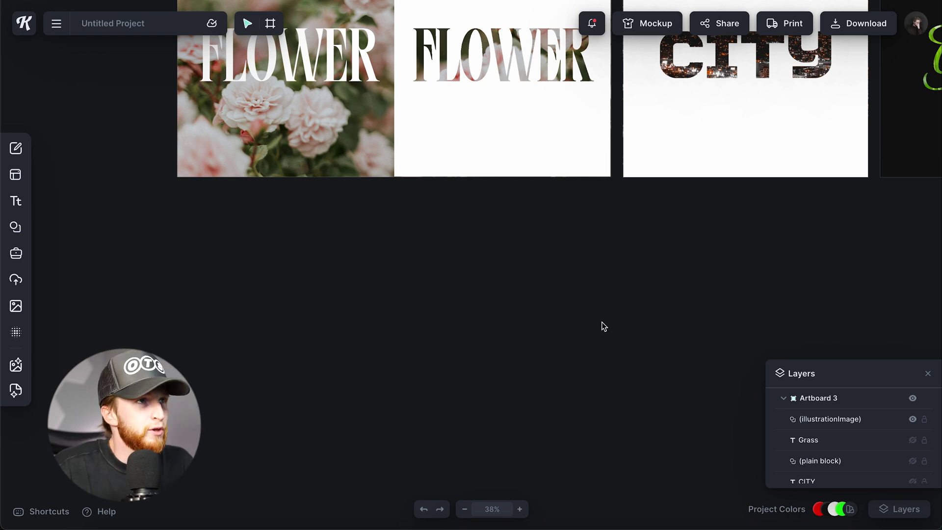
Step: Duplicate Artboard 1 directly below the original and delete the visible FLOWER lettering and images from the copy
{"action": "scroll", "coordinate": [602, 322], "scroll_direction": "down", "scroll_amount": 5}
{"action": "scroll", "coordinate": [471, 199], "scroll_direction": "up", "scroll_amount": 5}
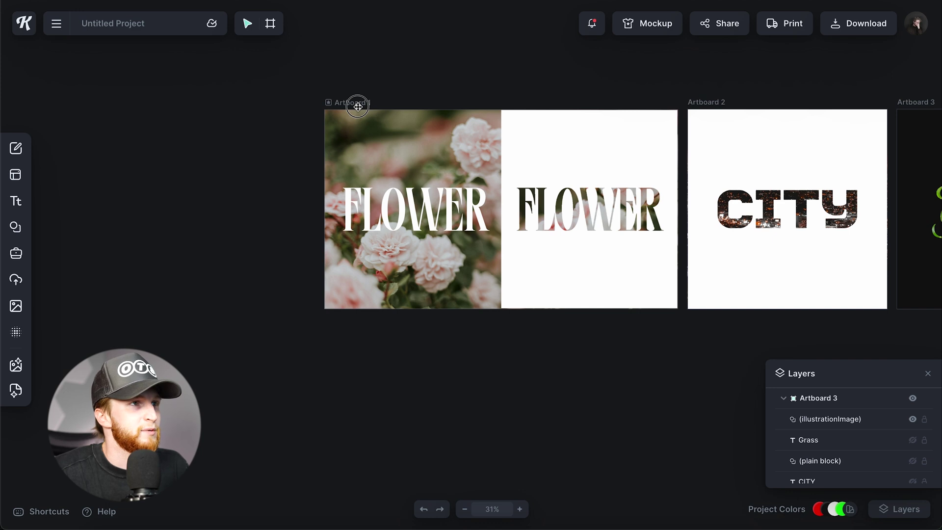
{"action": "left_click_drag", "start_coordinate": [358, 107], "coordinate": [361, 315]}
{"action": "left_click", "coordinate": [426, 430]}
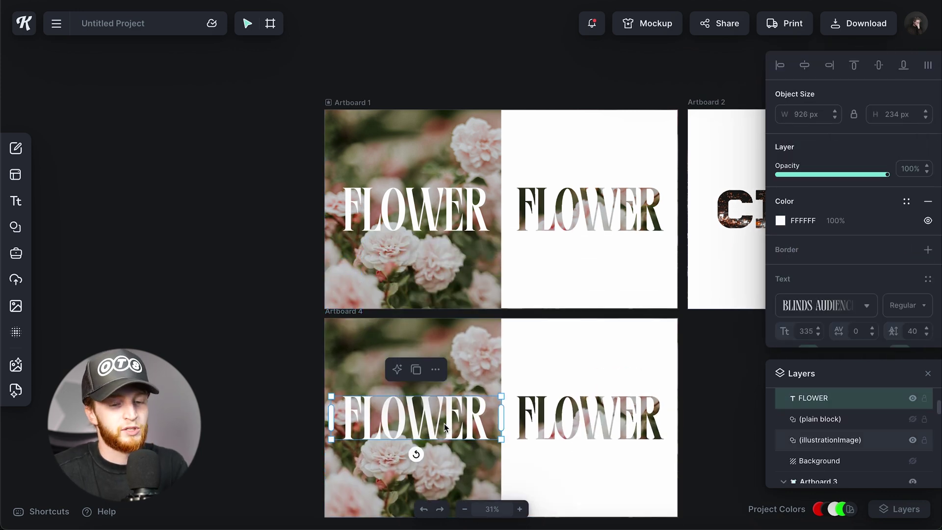
{"action": "key", "text": "Delete"}
{"action": "key", "text": "Delete"}
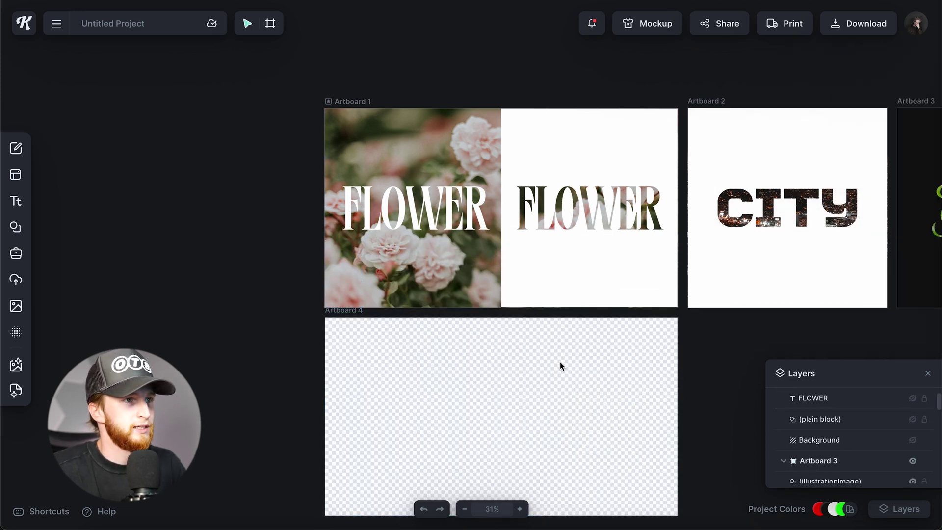
{"action": "scroll", "coordinate": [561, 361], "scroll_direction": "up", "scroll_amount": 2}
{"action": "scroll", "coordinate": [481, 343], "scroll_direction": "down", "scroll_amount": 2}
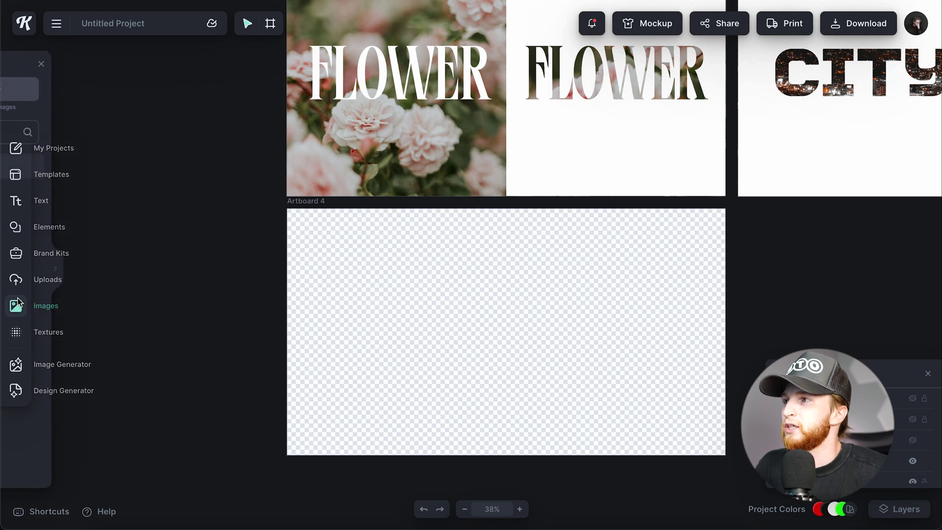
Step: Add the pink flower garden photo from the image library to Artboard 4 and enlarge it to about 1980 × 1110 px, covering the artboard
{"action": "left_click", "coordinate": [16, 303]}
{"action": "scroll", "coordinate": [128, 317], "scroll_direction": "down", "scroll_amount": 5}
{"action": "scroll", "coordinate": [129, 317], "scroll_direction": "down", "scroll_amount": 10}
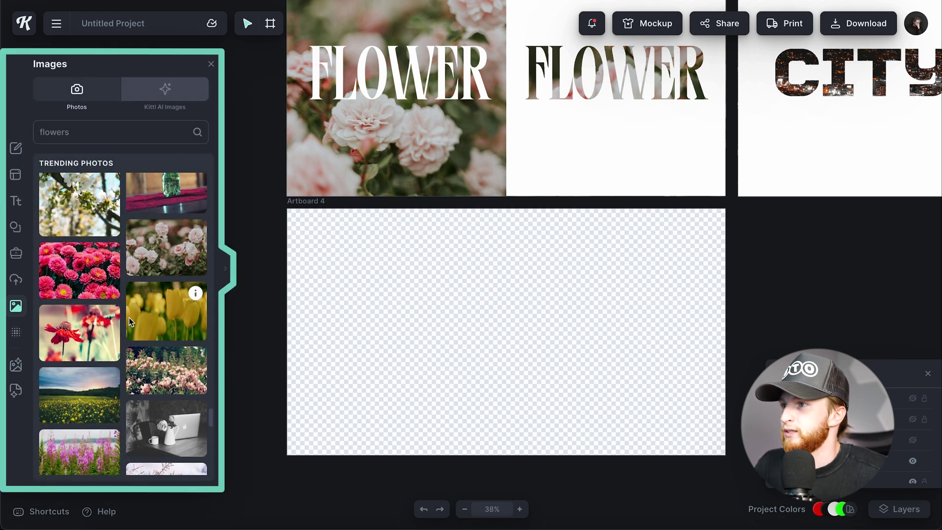
{"action": "left_click", "coordinate": [166, 312]}
{"action": "left_click_drag", "start_coordinate": [407, 251], "coordinate": [320, 392]}
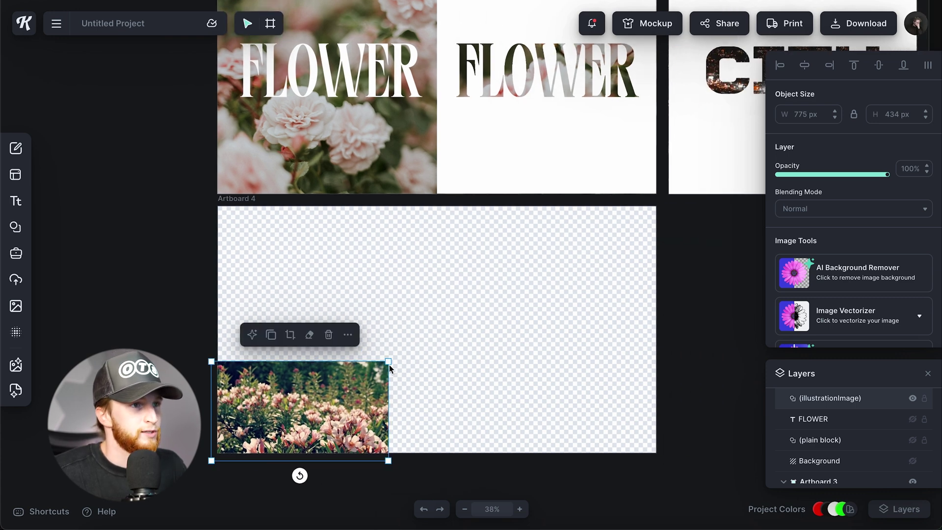
{"action": "left_click_drag", "start_coordinate": [388, 362], "coordinate": [655, 197]}
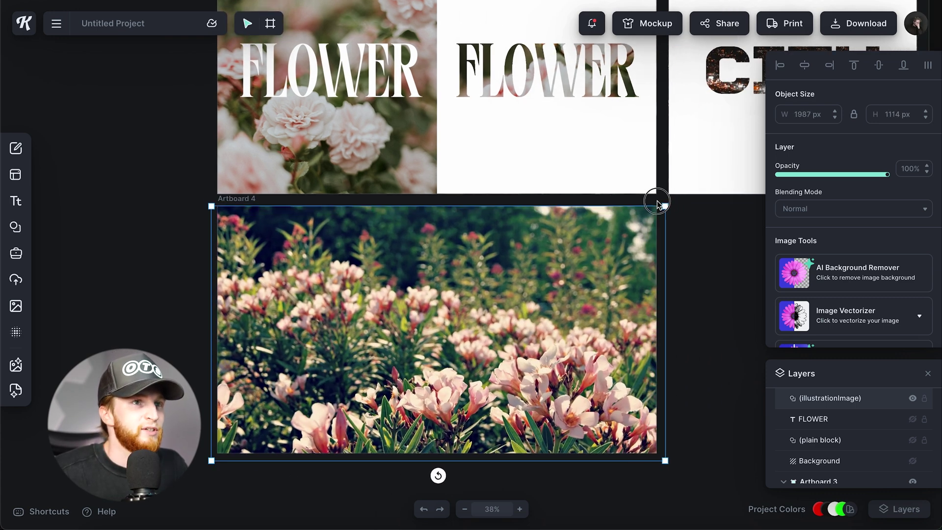
Step: Add a headline text over the flower photo, set its typeface to Blinds Audience, and color it white (FFFFFF)
{"action": "key", "text": "t"}
{"action": "left_click", "coordinate": [846, 312]}
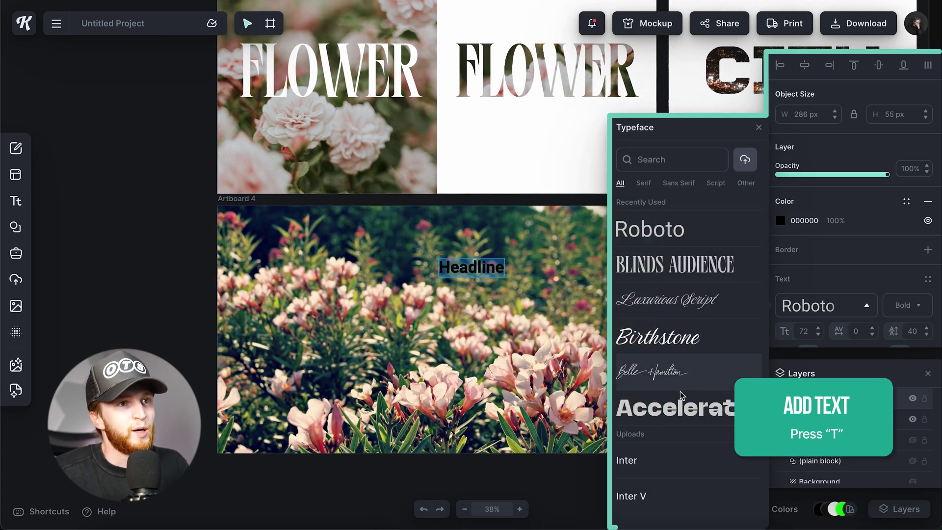
{"action": "left_click", "coordinate": [685, 281]}
{"action": "left_click", "coordinate": [780, 220]}
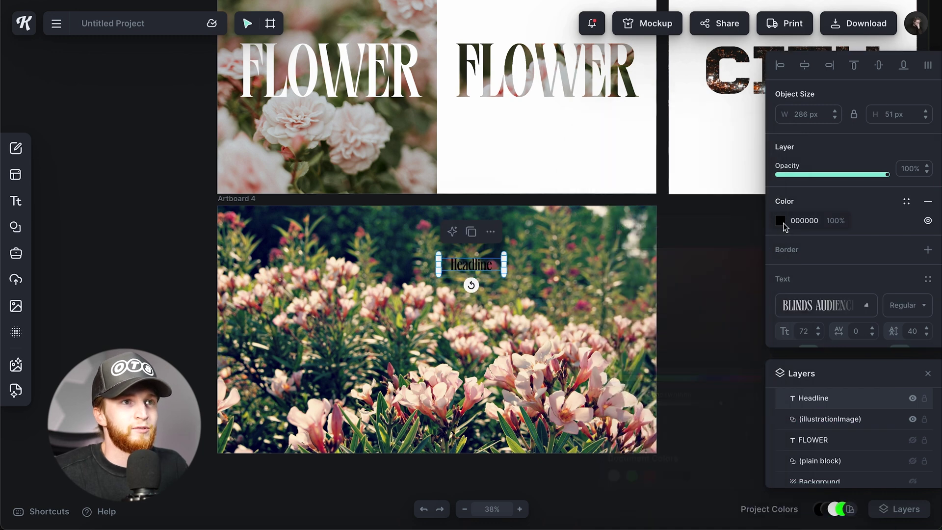
{"action": "left_click", "coordinate": [614, 475]}
{"action": "left_click", "coordinate": [755, 228]}
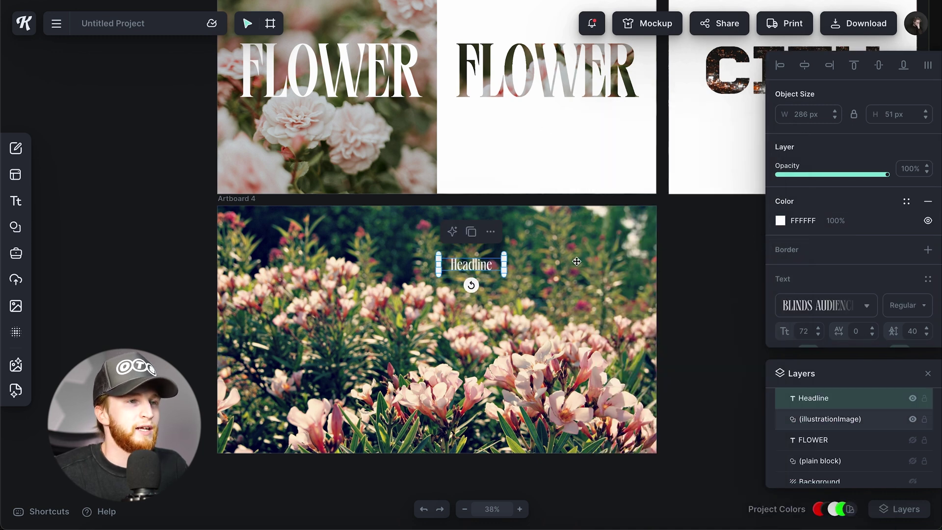
Step: Replace the headline with LOOK AT / ALL THE on two lines and set the line spacing to -10
{"action": "double_click", "coordinate": [467, 267]}
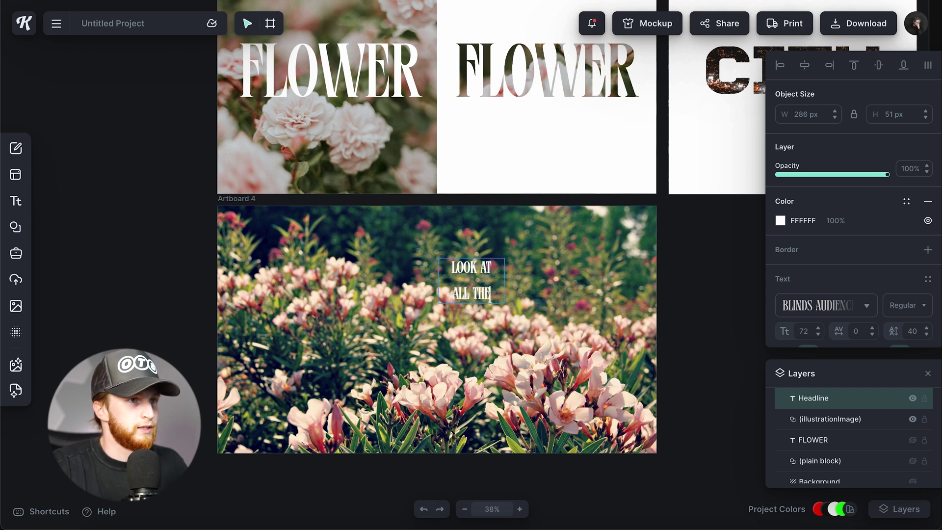
{"action": "key", "text": "Escape"}
{"action": "type", "text": "0"}
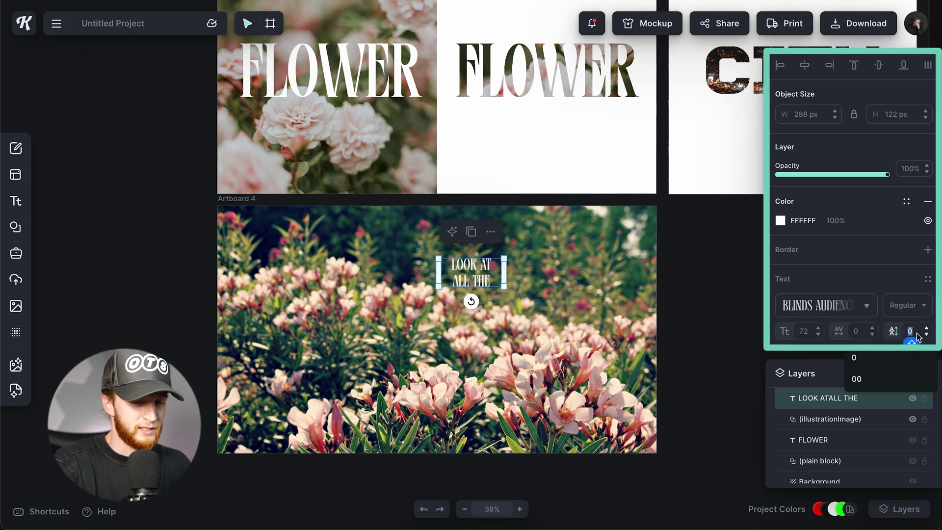
{"action": "type", "text": "-10"}
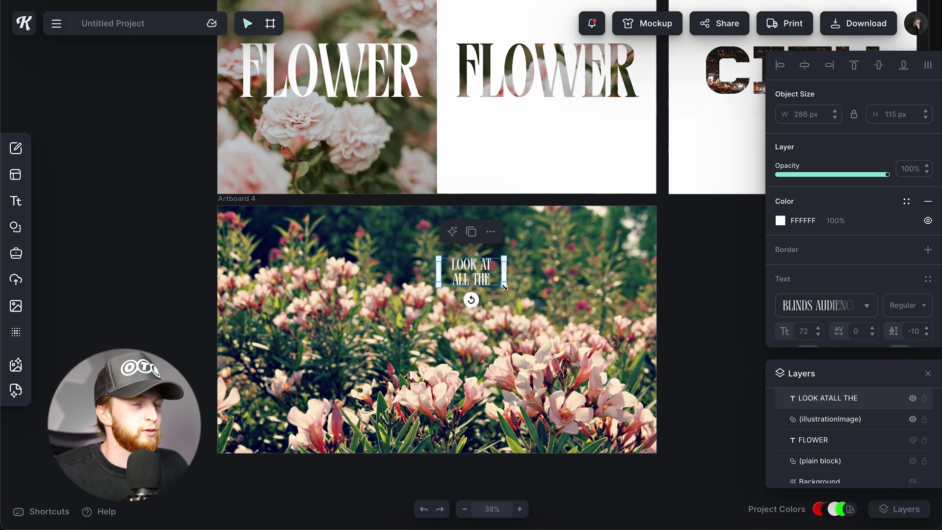
Step: Move the LOOK AT ALL THE text to the left half of Artboard 4 and enlarge it to nearly fill that half's width
{"action": "left_click", "coordinate": [400, 313]}
{"action": "key", "text": "ctrl+z"}
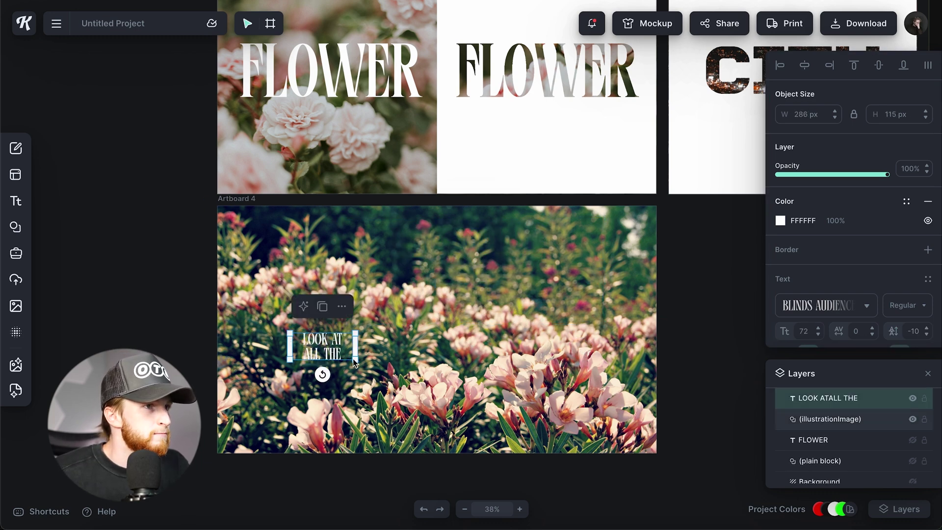
{"action": "left_click_drag", "start_coordinate": [395, 387], "coordinate": [385, 367]}
{"action": "left_click_drag", "start_coordinate": [452, 380], "coordinate": [461, 383]}
Step: Lower the flower photo's brightness to -8% and reduce its vibrance with the photo filter
{"action": "left_click", "coordinate": [544, 359]}
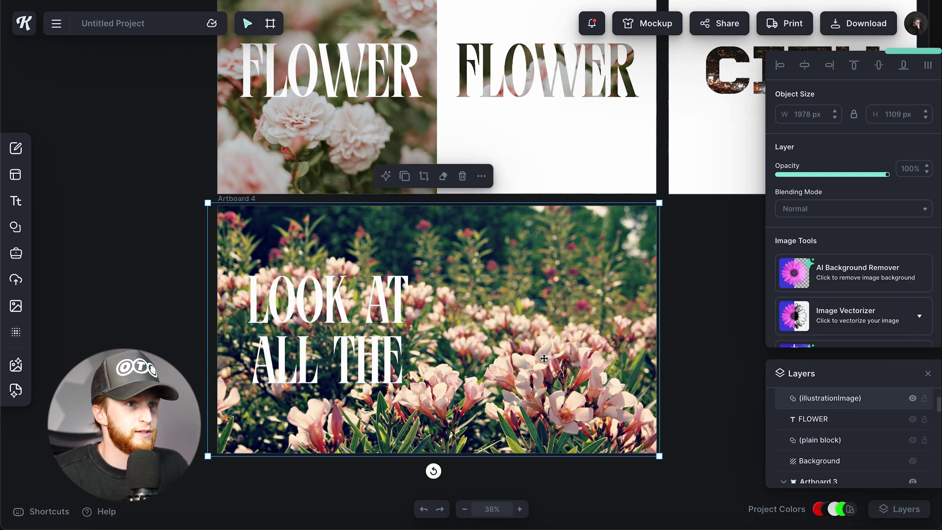
{"action": "scroll", "coordinate": [846, 277], "scroll_direction": "down", "scroll_amount": 8}
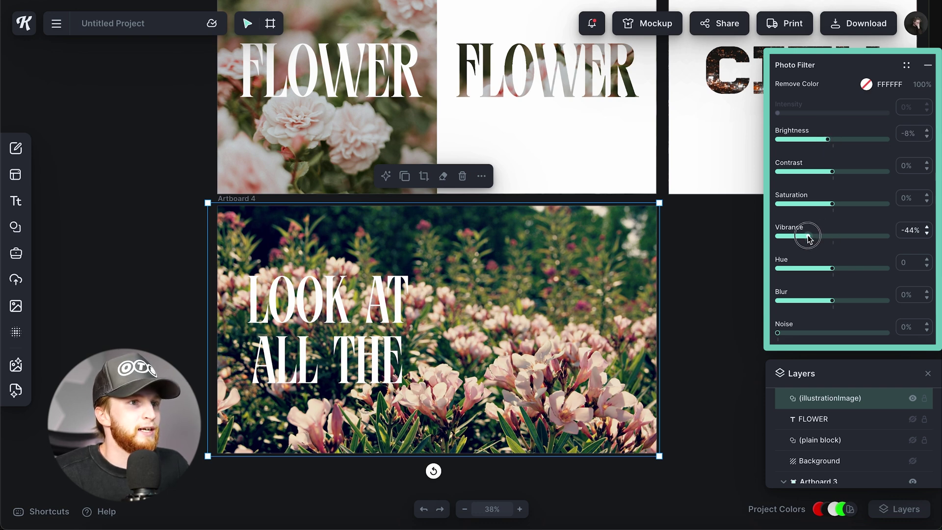
{"action": "left_click", "coordinate": [669, 349]}
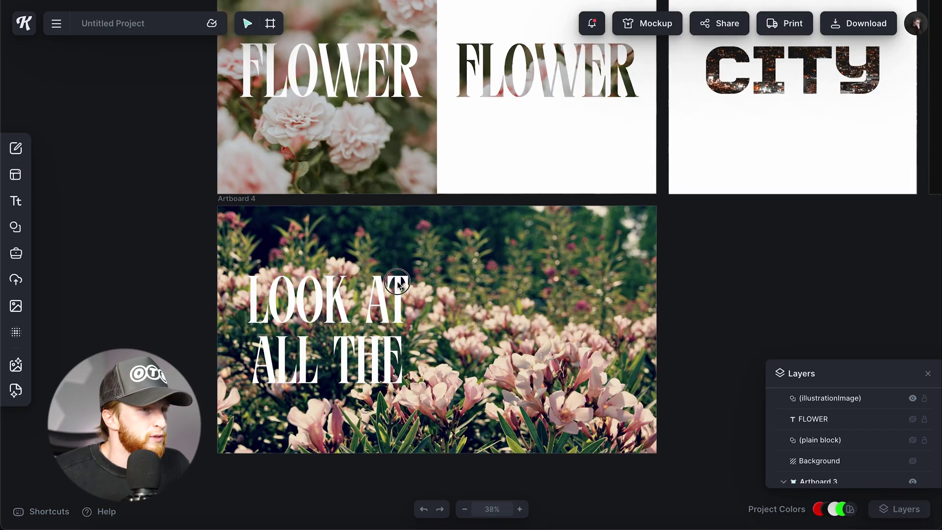
Step: Enlarge the LOOK AT ALL THE text box to about 1236 × 497 px and center it vertically on Artboard 4
{"action": "left_click", "coordinate": [398, 283]}
{"action": "left_click_drag", "start_coordinate": [459, 385], "coordinate": [471, 386]}
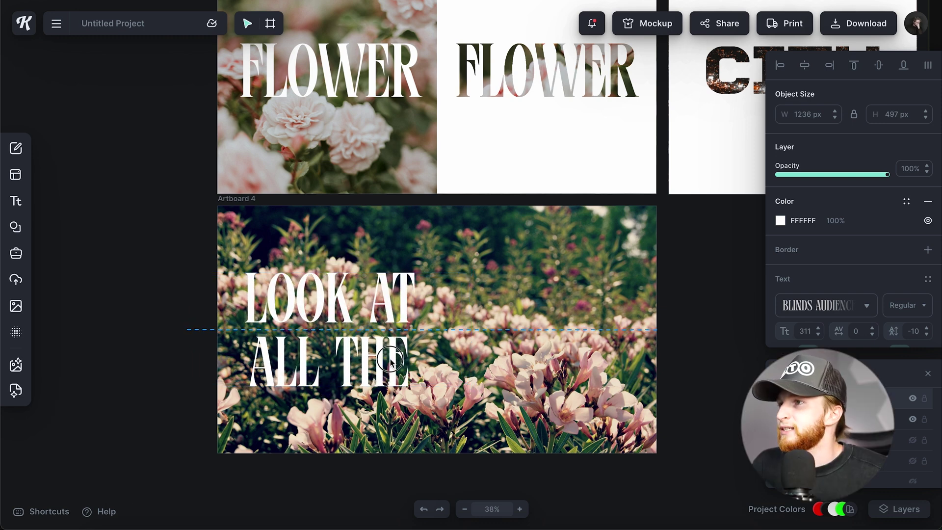
Step: Cover the right half of Artboard 4 with a basic square stretched to about 1047 × 1185 px and color it white (FFFFFF)
{"action": "left_click", "coordinate": [16, 227]}
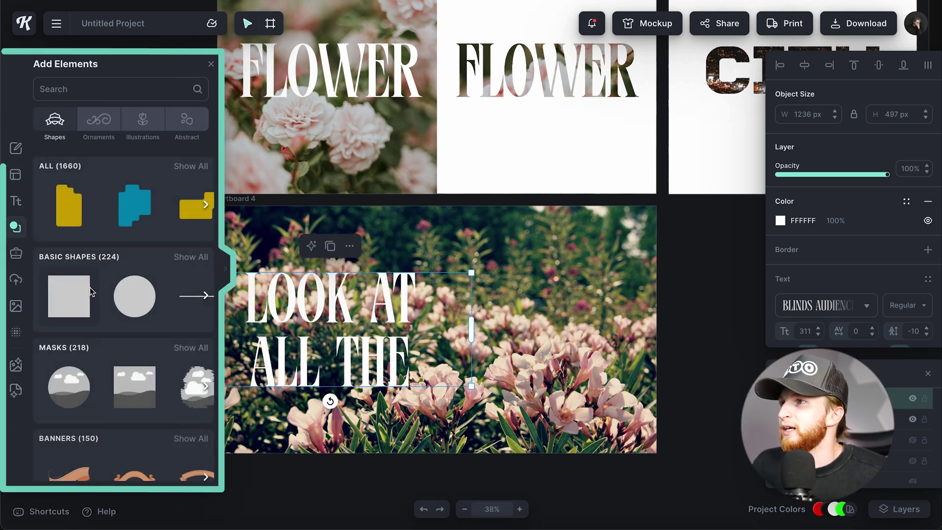
{"action": "left_click", "coordinate": [131, 294]}
{"action": "left_click_drag", "start_coordinate": [433, 296], "coordinate": [489, 324]}
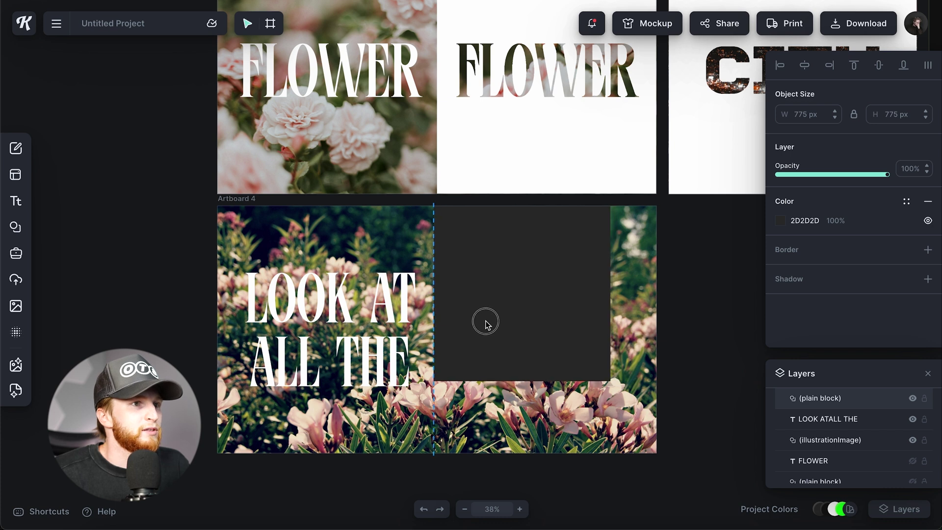
{"action": "left_click_drag", "start_coordinate": [489, 322], "coordinate": [490, 325]}
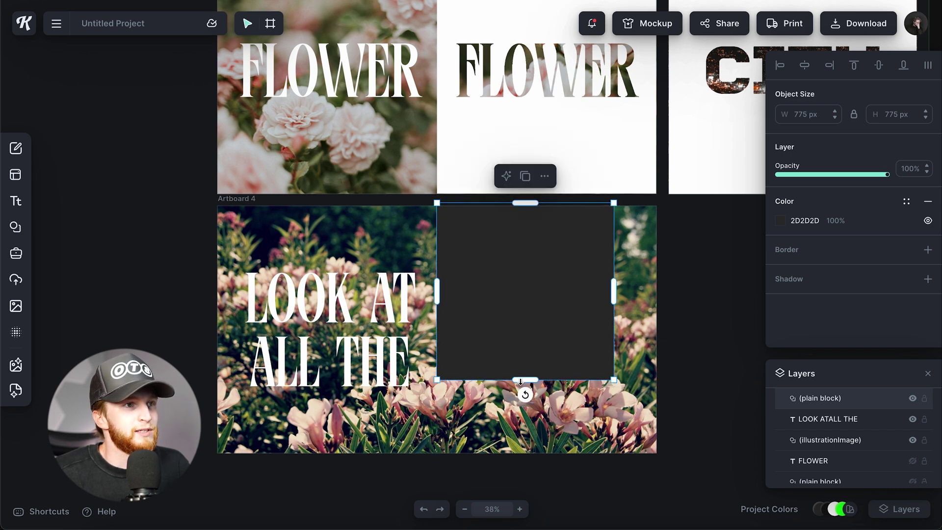
{"action": "left_click_drag", "start_coordinate": [520, 382], "coordinate": [520, 474]}
{"action": "left_click_drag", "start_coordinate": [613, 338], "coordinate": [675, 338]}
{"action": "left_click", "coordinate": [780, 220]}
{"action": "left_click_drag", "start_coordinate": [609, 346], "coordinate": [608, 248]}
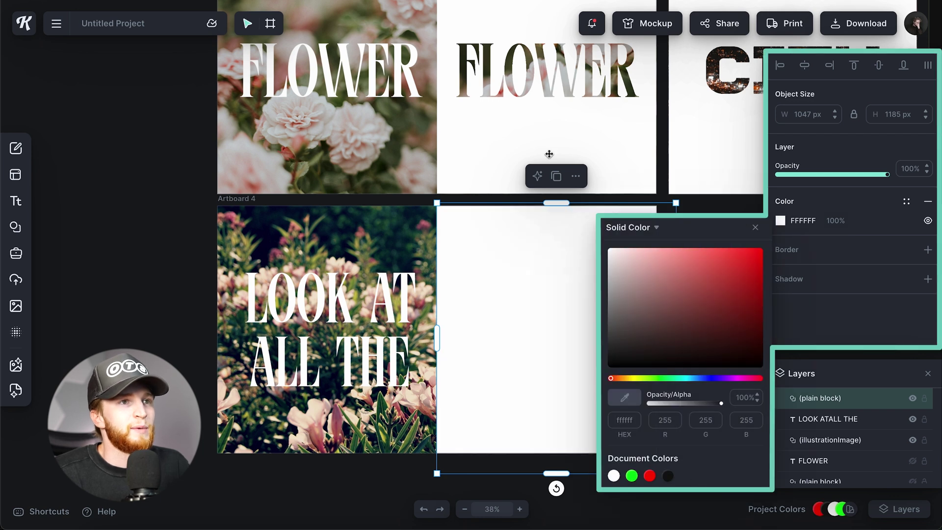
{"action": "left_click", "coordinate": [754, 227]}
Step: Duplicate the LOOK AT ALL THE text onto the right half of Artboard 4 and color the copy red (FF0000)
{"action": "left_click_drag", "start_coordinate": [338, 304], "coordinate": [531, 301]}
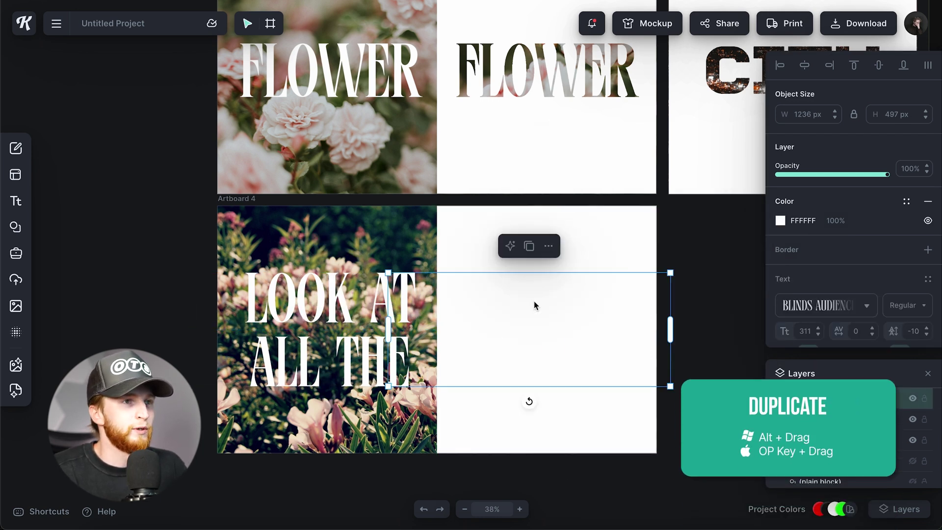
{"action": "left_click", "coordinate": [781, 222]}
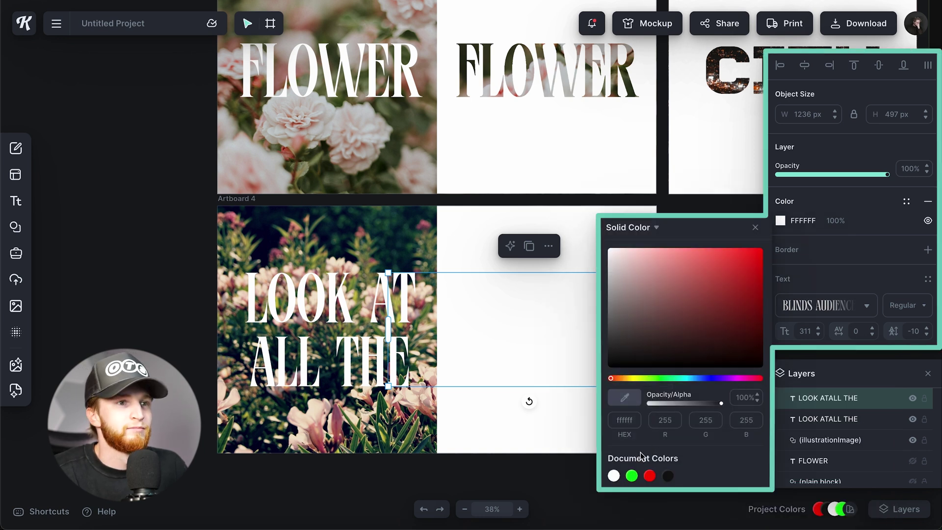
{"action": "left_click", "coordinate": [757, 228]}
{"action": "left_click", "coordinate": [617, 233]}
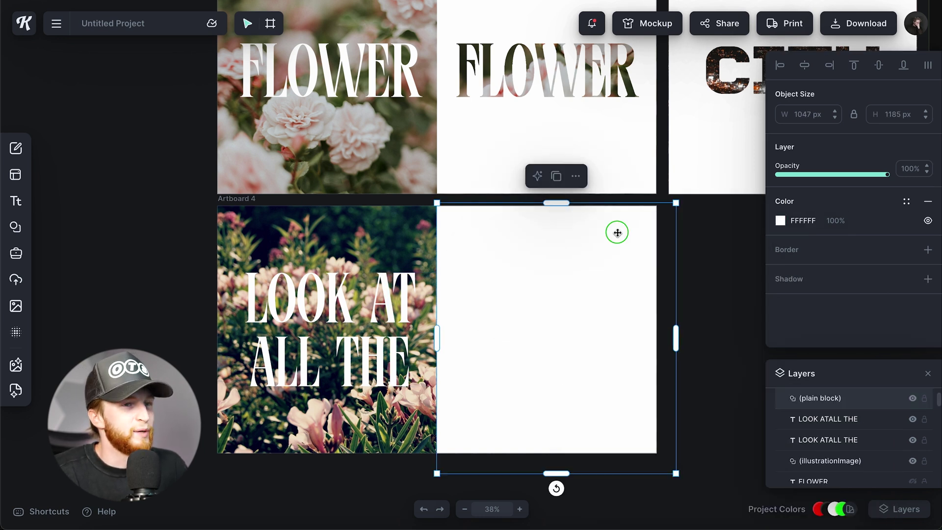
{"action": "right_click", "coordinate": [617, 233]}
{"action": "left_click", "coordinate": [663, 437]}
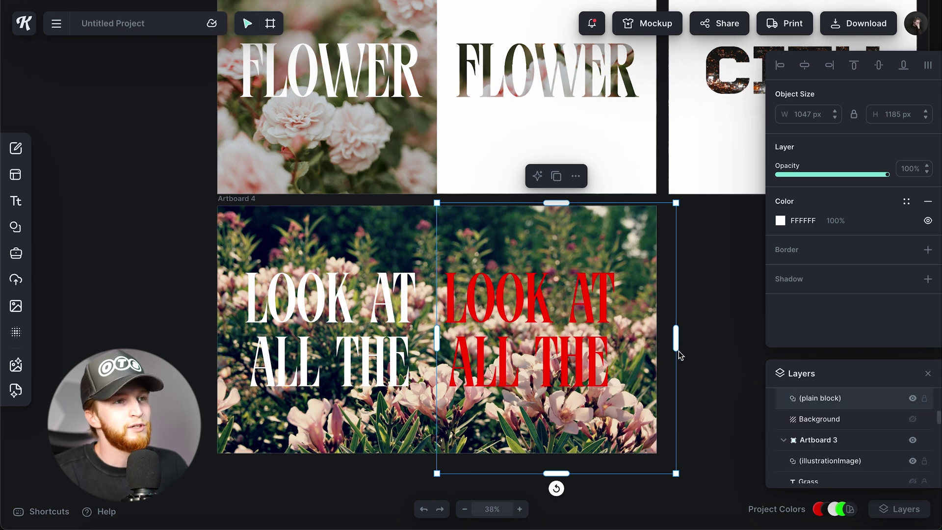
{"action": "key", "text": "super+z"}
{"action": "left_click", "coordinate": [701, 324]}
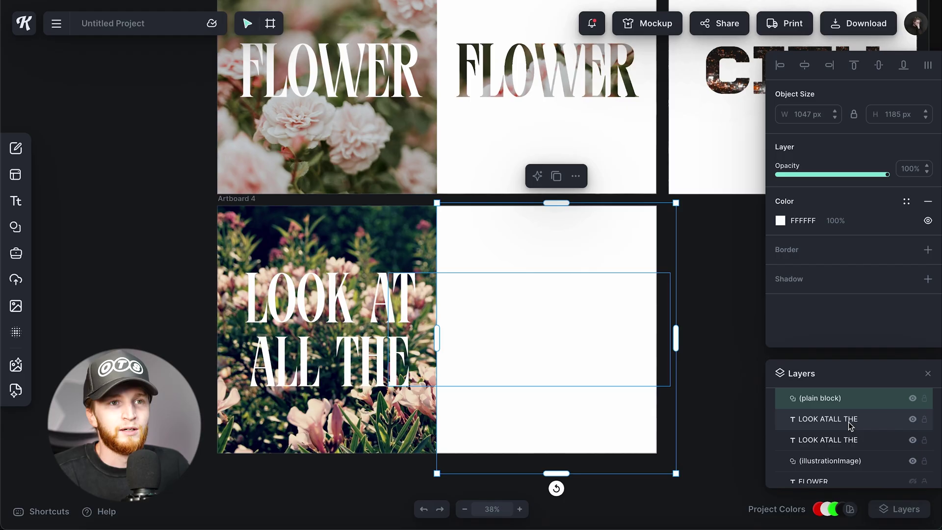
Step: Bring the red text layer above the white block and change its wording to LOVELY / FLOWERS on two lines
{"action": "left_click_drag", "start_coordinate": [849, 422], "coordinate": [842, 397]}
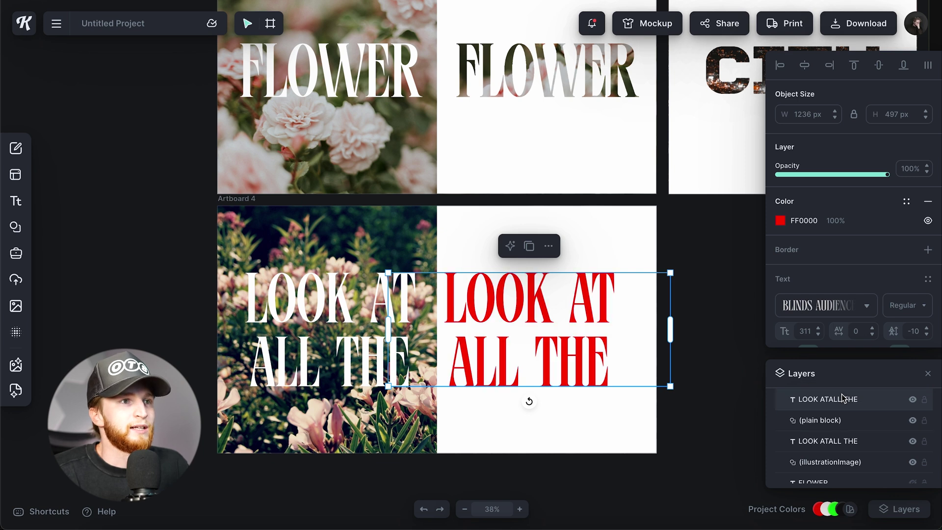
{"action": "double_click", "coordinate": [591, 310]}
{"action": "key", "text": "ctrl+a"}
{"action": "type", "text": "LO"}
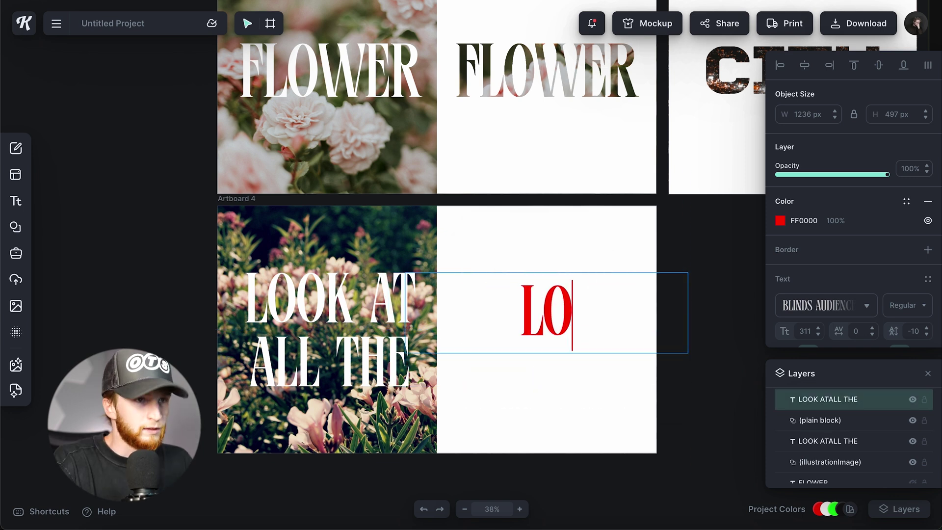
{"action": "type", "text": "VELY"}
{"action": "key", "text": "Return"}
{"action": "type", "text": "FLOWERS"}
{"action": "key", "text": "Escape"}
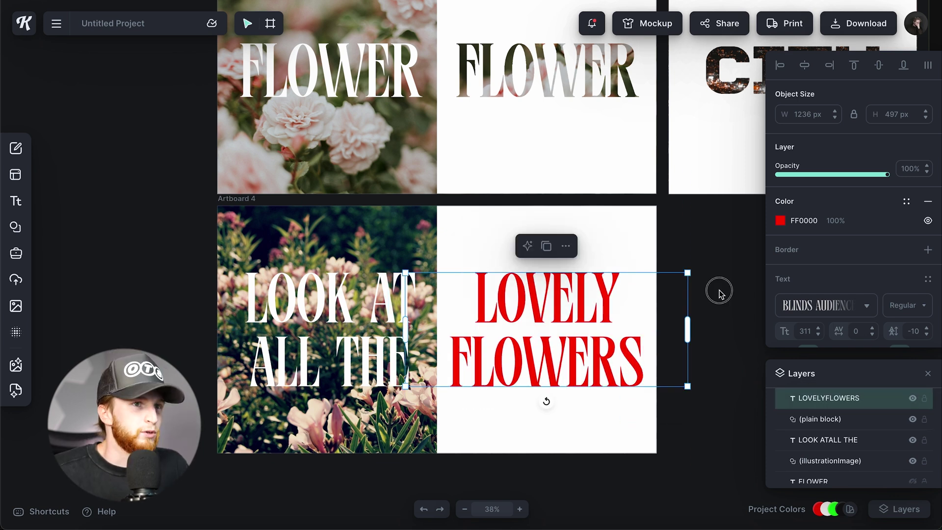
{"action": "left_click", "coordinate": [719, 293]}
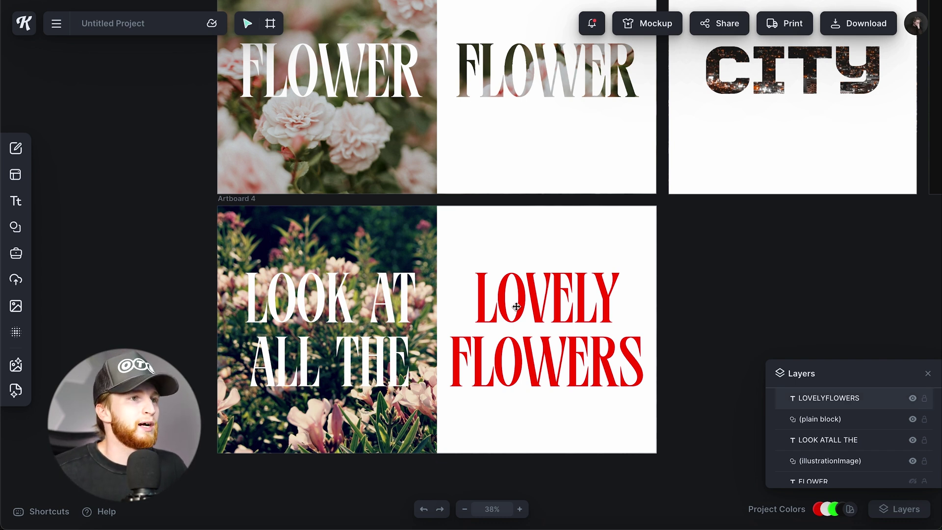
Step: Hide the white LOOK AT ALL THE text and the flower photo, and select Artboard 4
{"action": "left_click", "coordinate": [406, 292]}
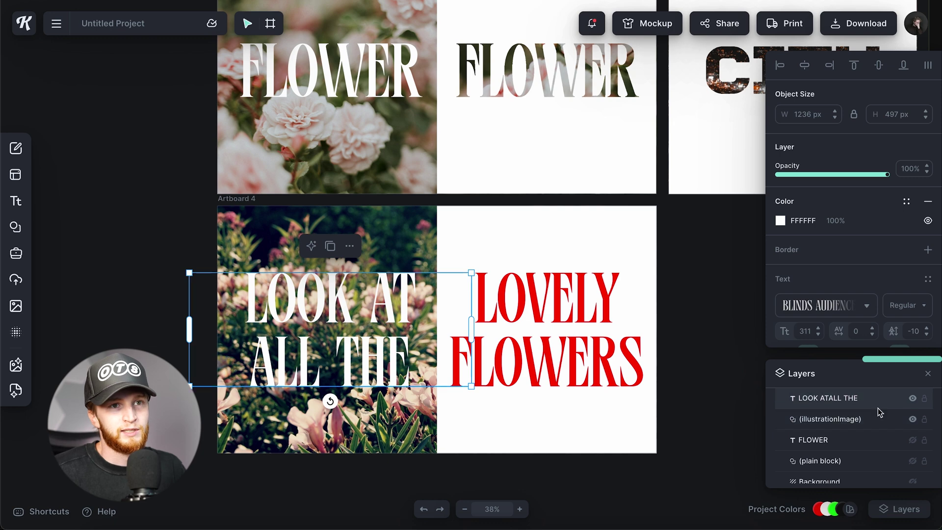
{"action": "left_click", "coordinate": [912, 398]}
{"action": "left_click", "coordinate": [370, 239]}
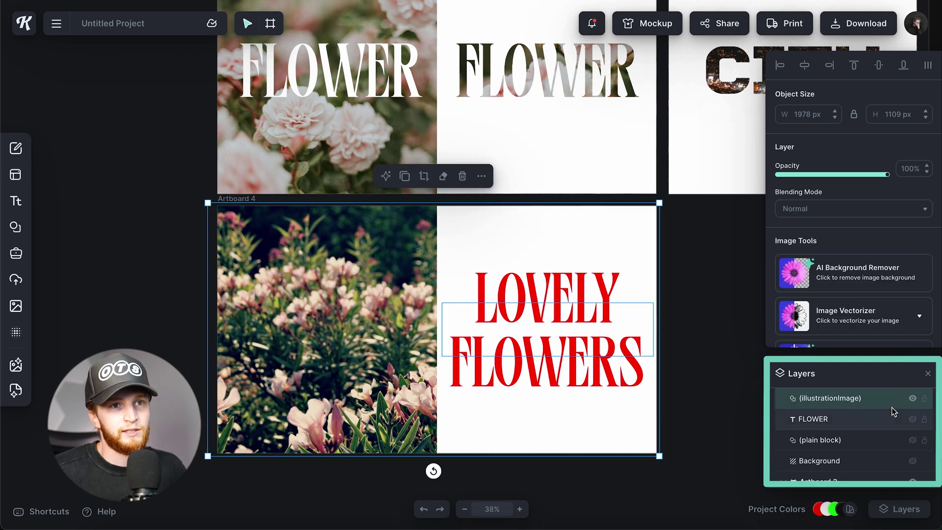
{"action": "left_click", "coordinate": [912, 397]}
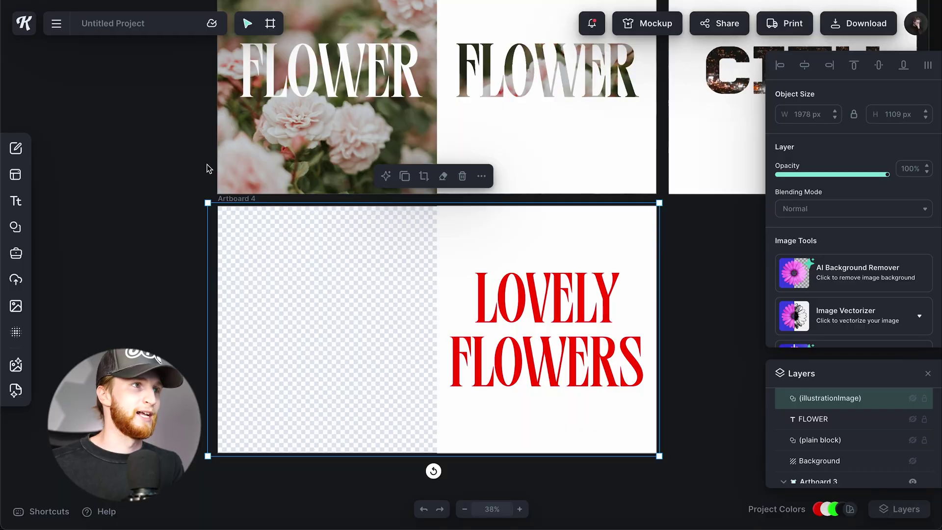
{"action": "left_click", "coordinate": [236, 198]}
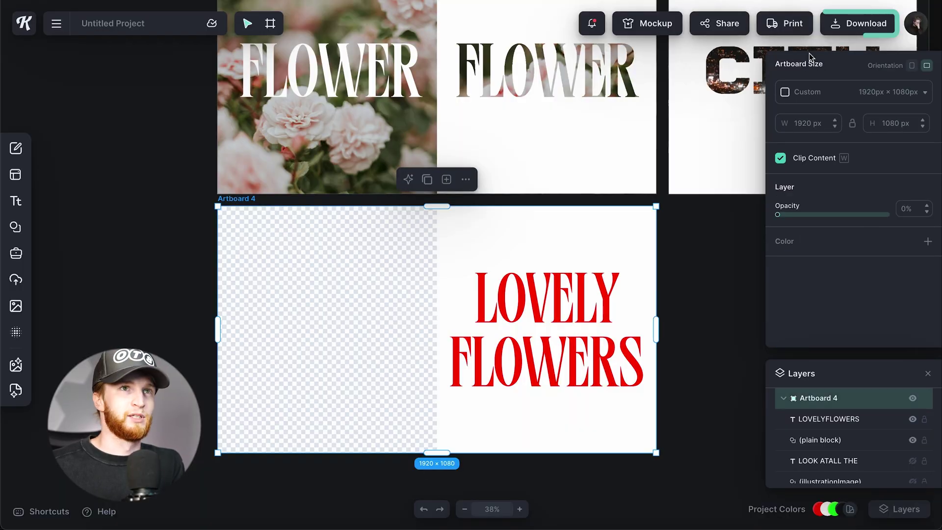
Step: Download Artboard 4 as a 1920 × 1080 px PNG and bring the exported image back onto the artboard
{"action": "left_click", "coordinate": [868, 25]}
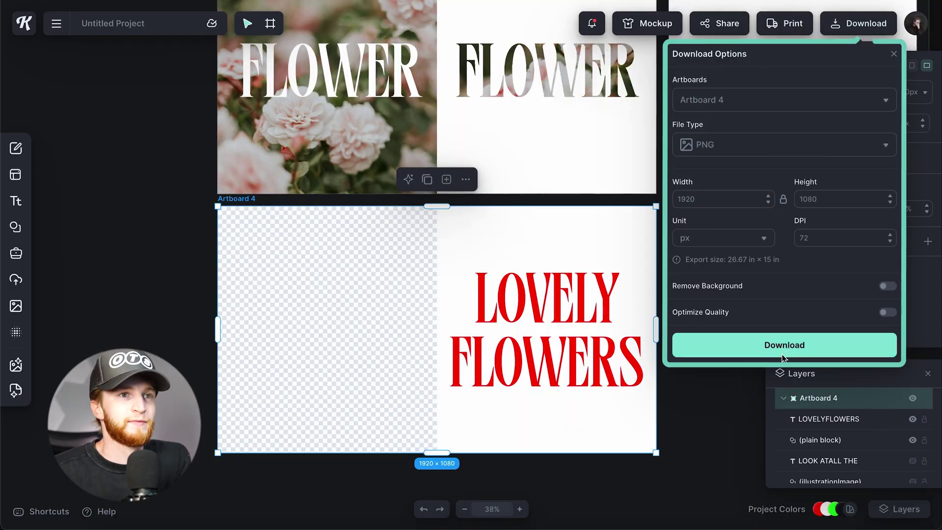
{"action": "left_click", "coordinate": [770, 345]}
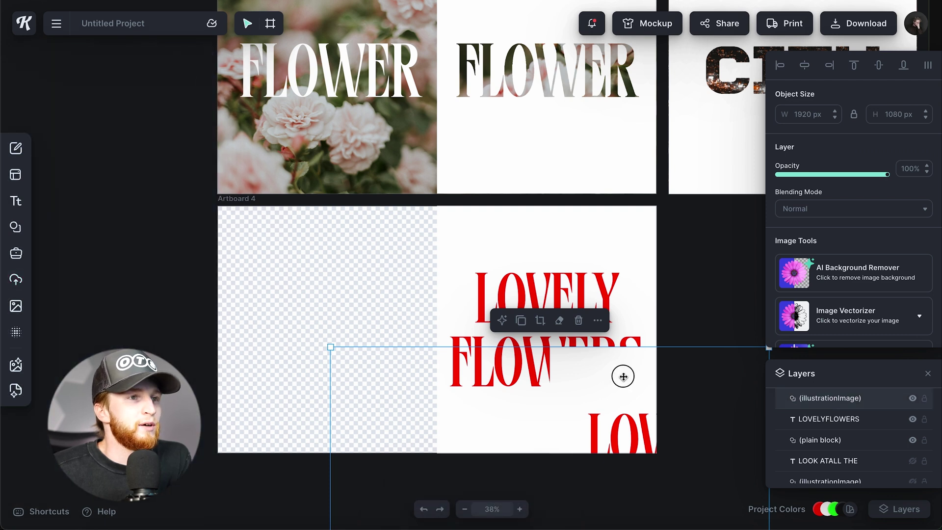
{"action": "left_click_drag", "start_coordinate": [623, 377], "coordinate": [368, 275]}
Step: Hide the original LOVELY FLOWERS text and white block, and align the imported PNG to cover Artboard 4 exactly
{"action": "left_click", "coordinate": [923, 411]}
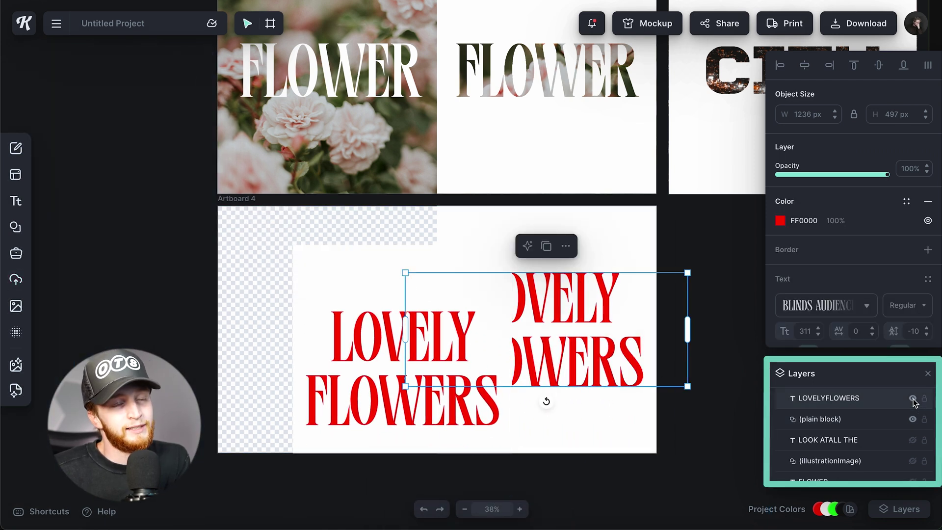
{"action": "left_click", "coordinate": [912, 399]}
{"action": "left_click", "coordinate": [595, 232]}
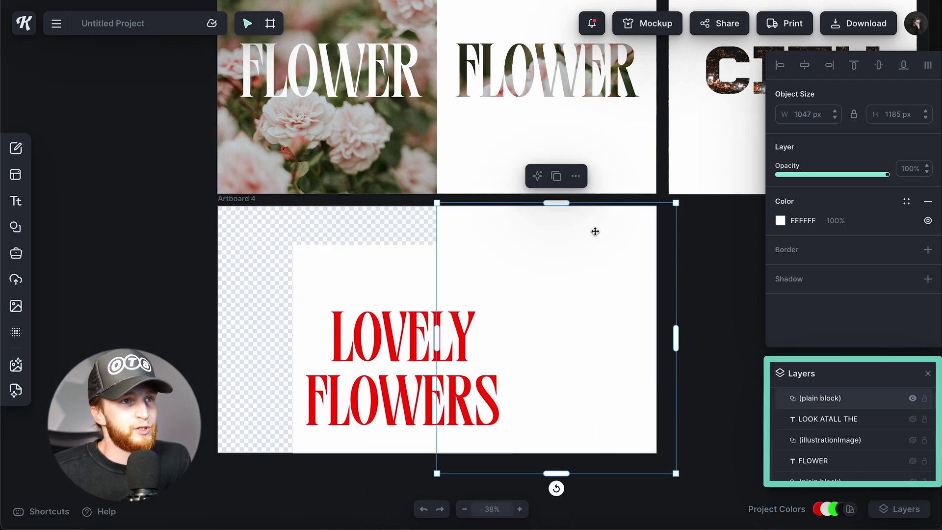
{"action": "left_click", "coordinate": [911, 397]}
{"action": "left_click_drag", "start_coordinate": [431, 337], "coordinate": [464, 321]}
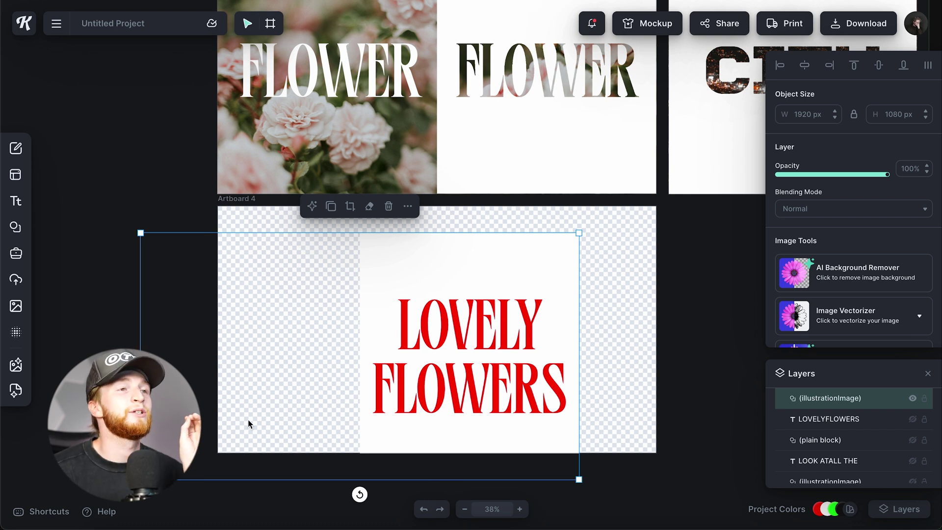
{"action": "left_click_drag", "start_coordinate": [432, 383], "coordinate": [509, 356]}
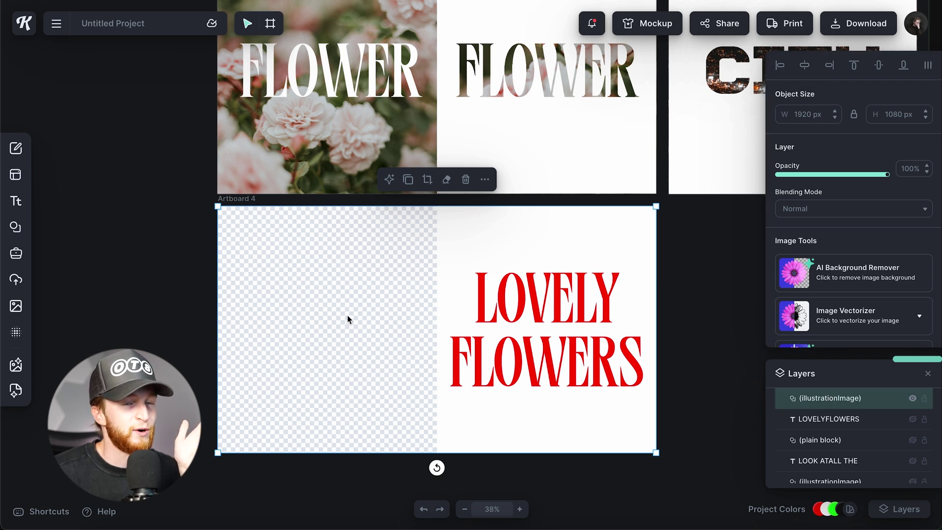
Step: Make the flower photo and the white LOOK AT ALL THE text on Artboard 4 visible again
{"action": "scroll", "coordinate": [909, 444], "scroll_direction": "down", "scroll_amount": 3}
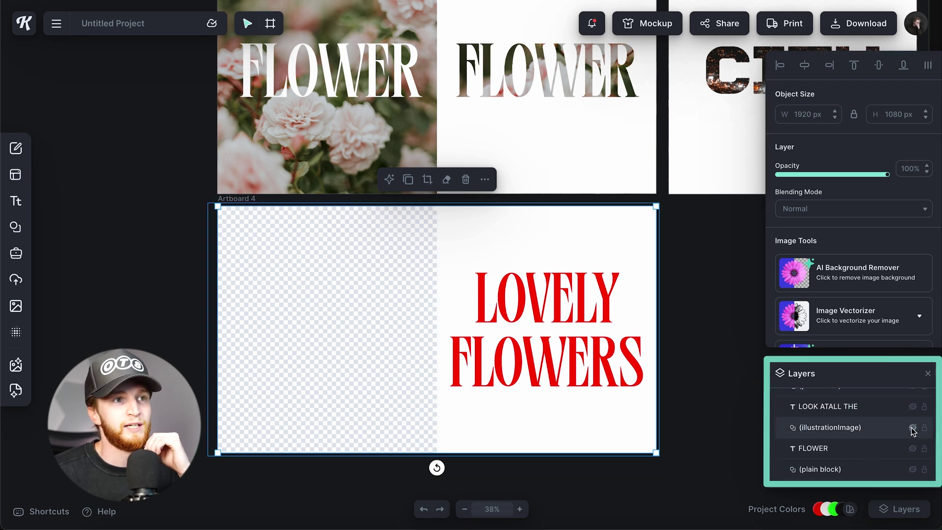
{"action": "left_click", "coordinate": [912, 428]}
{"action": "left_click", "coordinate": [912, 406]}
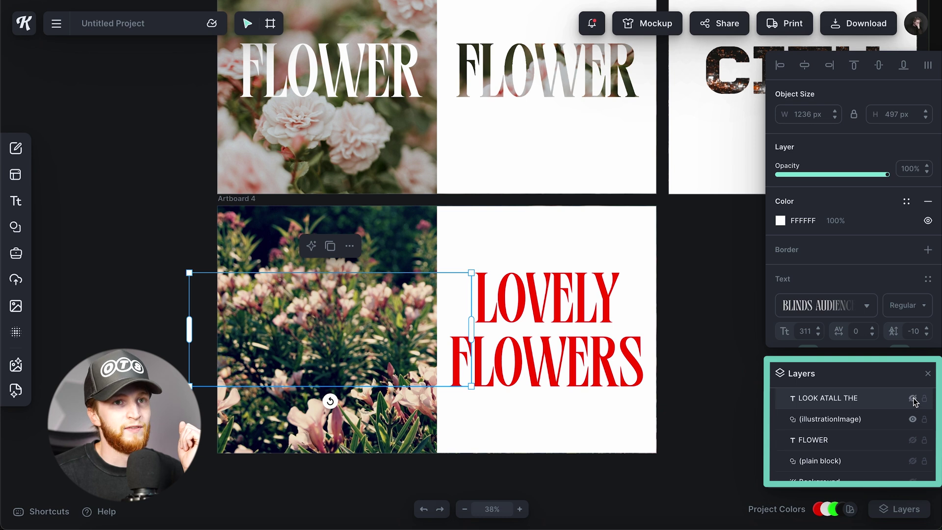
{"action": "left_click", "coordinate": [710, 342]}
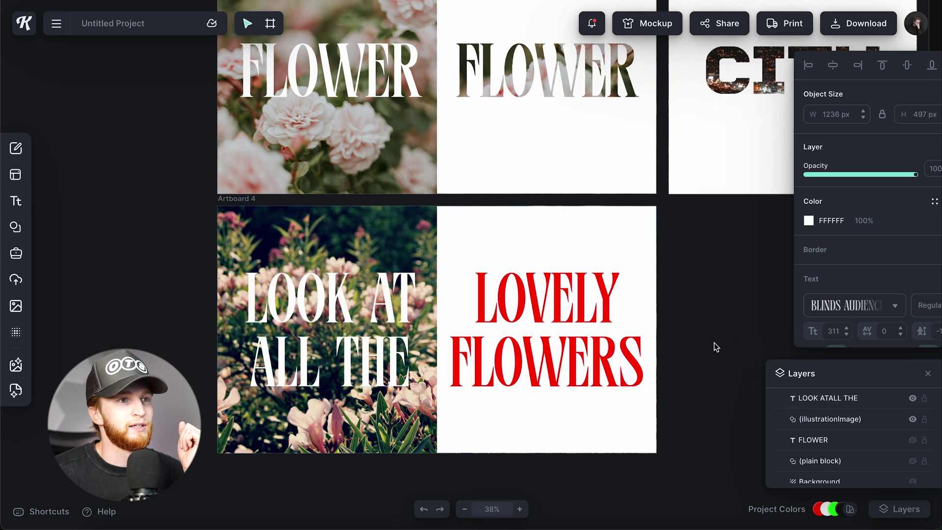
Step: Apply a photo filter to the imported PNG that removes the red letter color FF0000 at about 86% intensity
{"action": "left_click", "coordinate": [548, 261]}
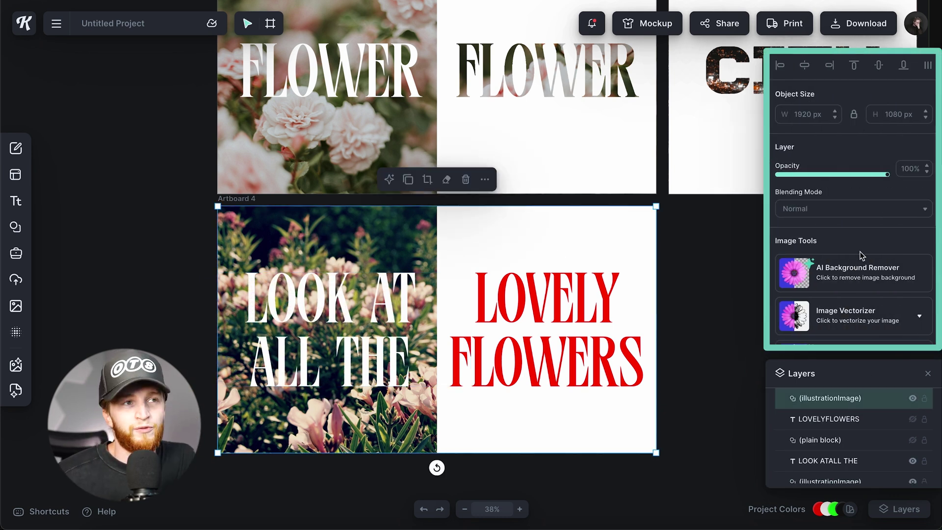
{"action": "scroll", "coordinate": [859, 251], "scroll_direction": "down", "scroll_amount": 3}
{"action": "left_click", "coordinate": [860, 336]}
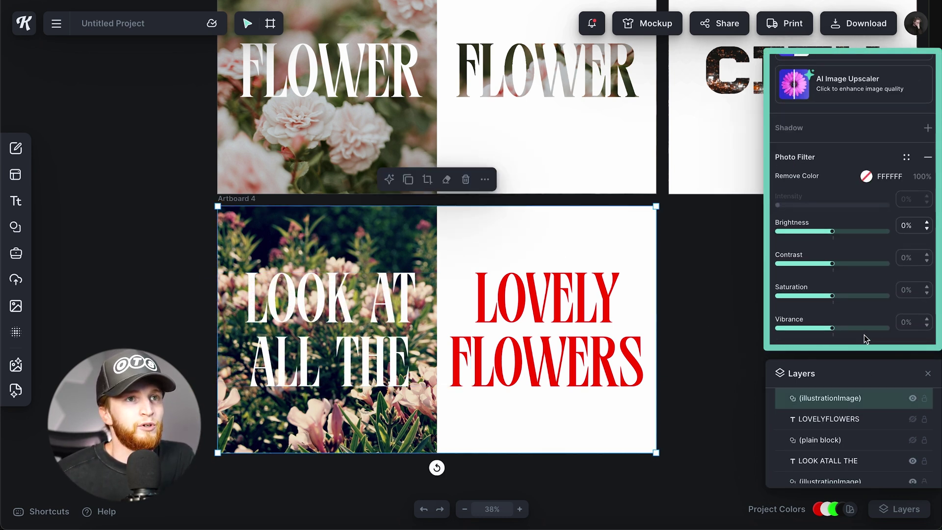
{"action": "left_click", "coordinate": [867, 84]}
{"action": "left_click", "coordinate": [562, 301]}
{"action": "left_click", "coordinate": [840, 91]}
{"action": "left_click_drag", "start_coordinate": [777, 114], "coordinate": [801, 113]}
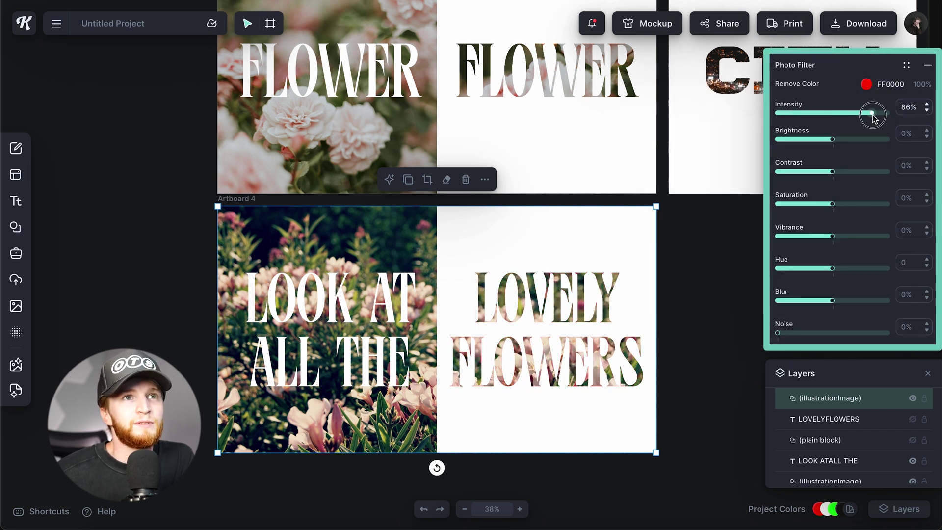
{"action": "left_click", "coordinate": [705, 284]}
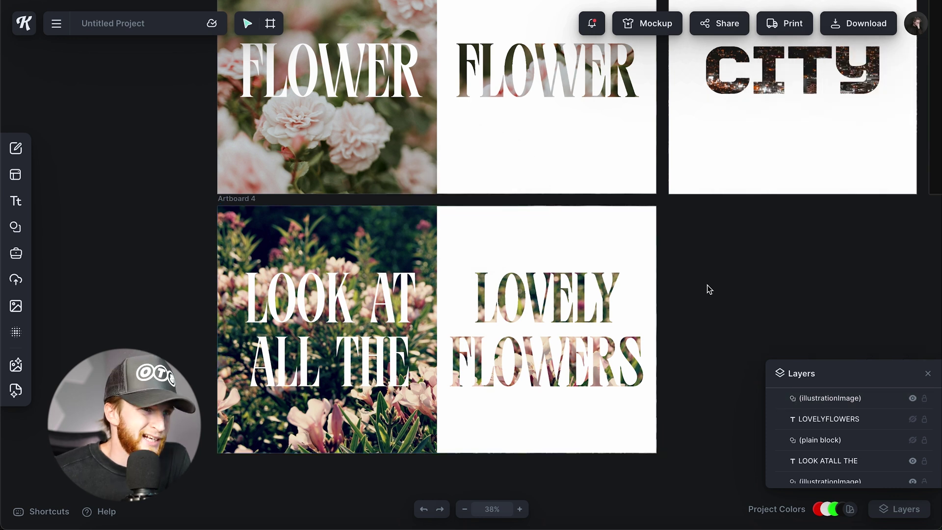